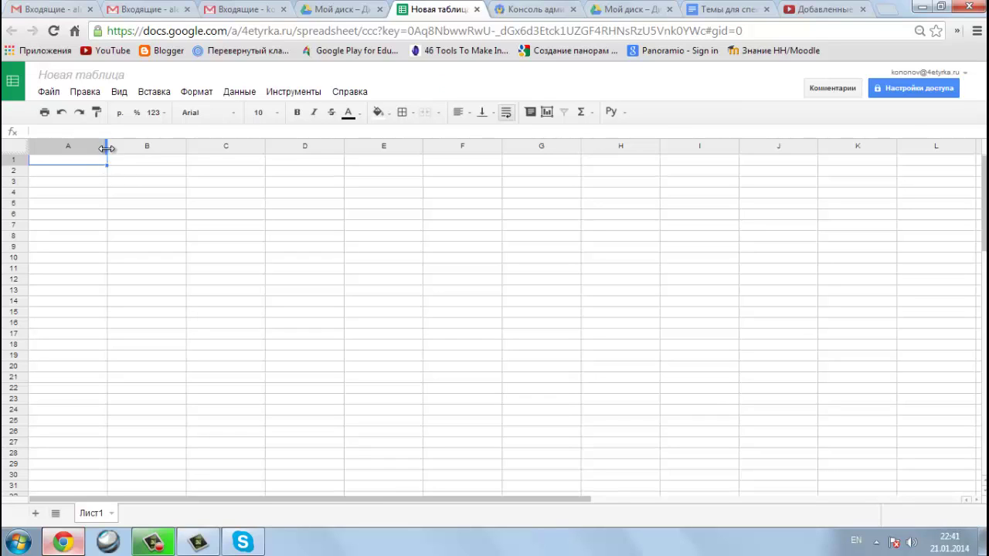
# - Widen columns A, B, C and D of the blank sheet, making B the widest
pyautogui.moveTo(108, 147); pyautogui.dragTo(143, 155)
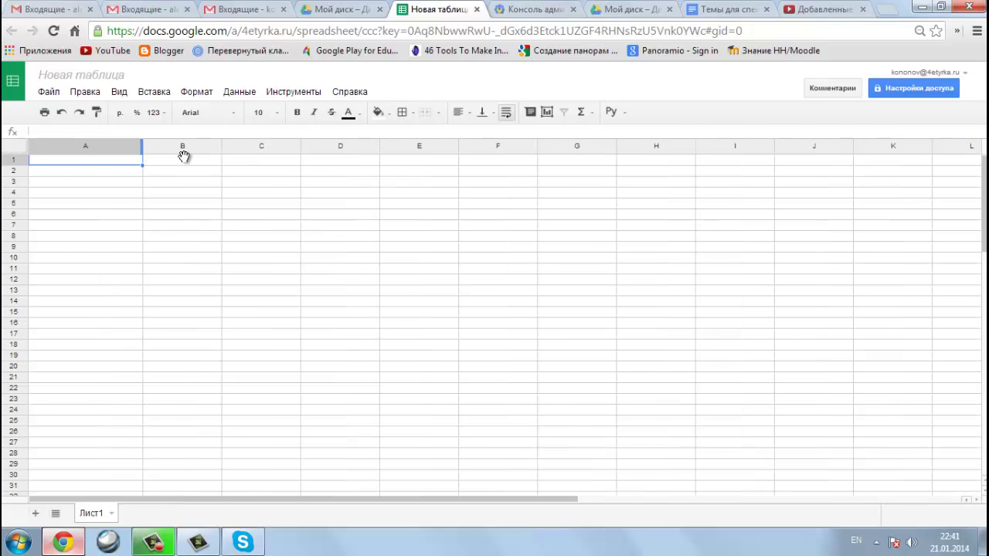
pyautogui.moveTo(222, 146); pyautogui.dragTo(271, 149)
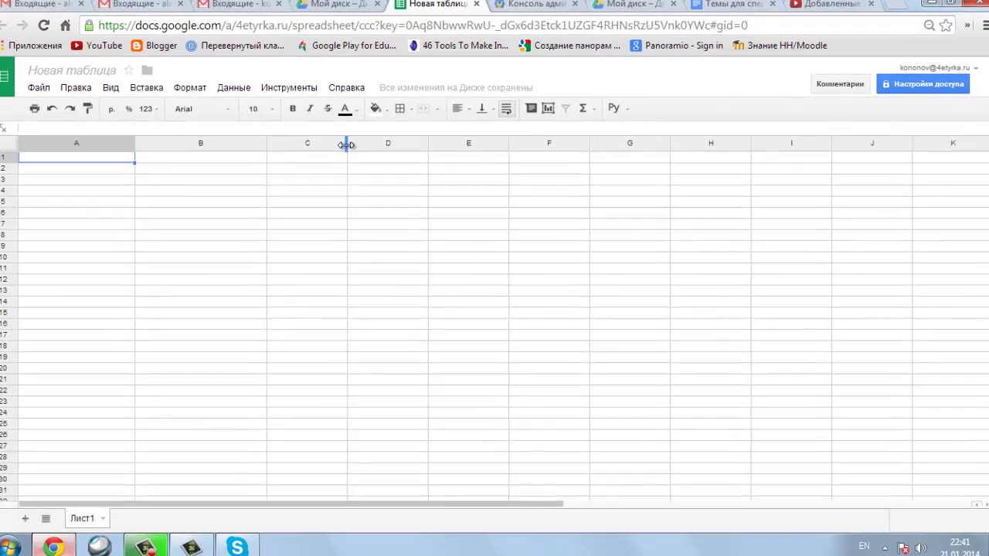
pyautogui.moveTo(353, 153); pyautogui.dragTo(381, 147)
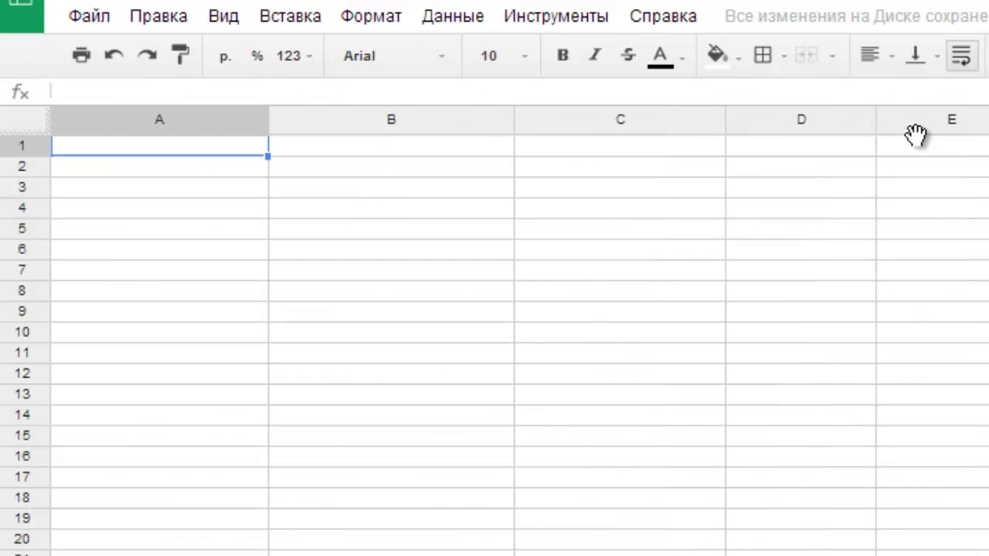
pyautogui.moveTo(877, 124); pyautogui.dragTo(929, 124)
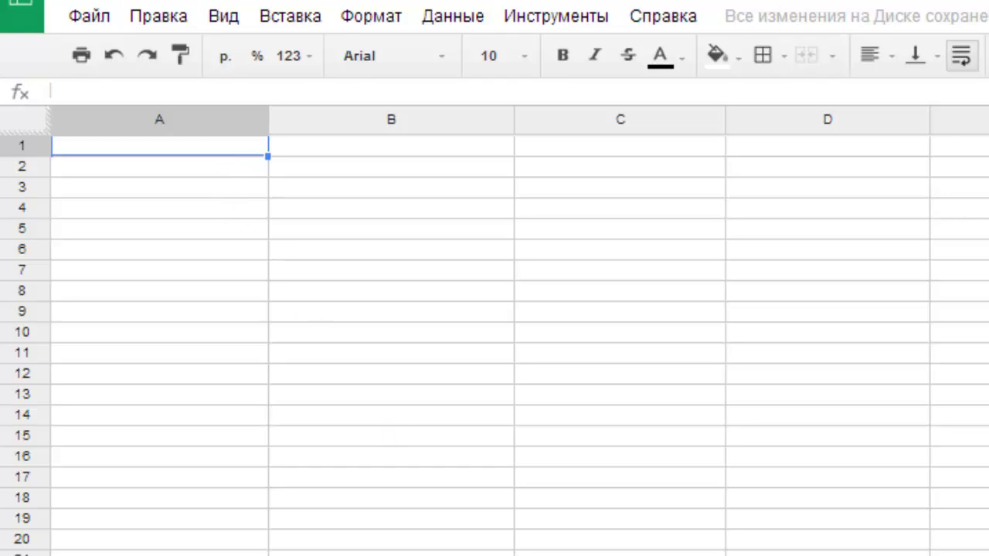
# - Enter the column headers x in A1 and y in B1
pyautogui.write('ч')
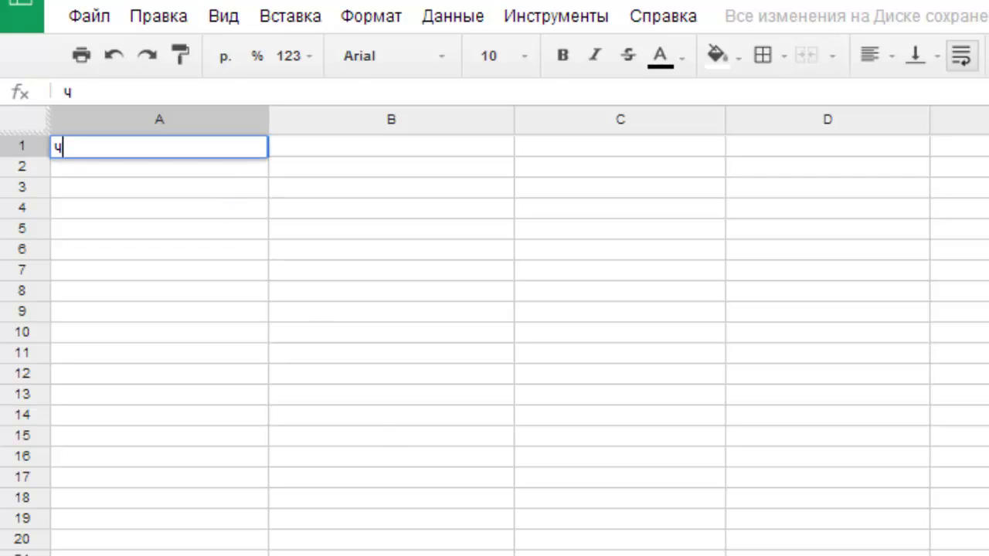
pyautogui.press('BackSpace')
pyautogui.write('x')
pyautogui.click(391, 146)
pyautogui.write('y')
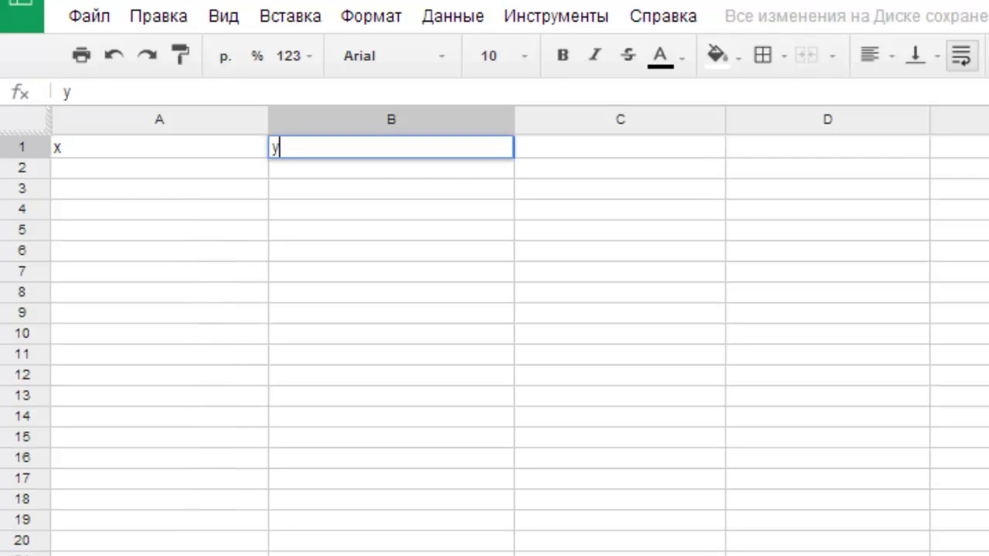
pyautogui.press('Return')
# - Enter 0 in cell A2 as the starting x value
pyautogui.click(159, 168)
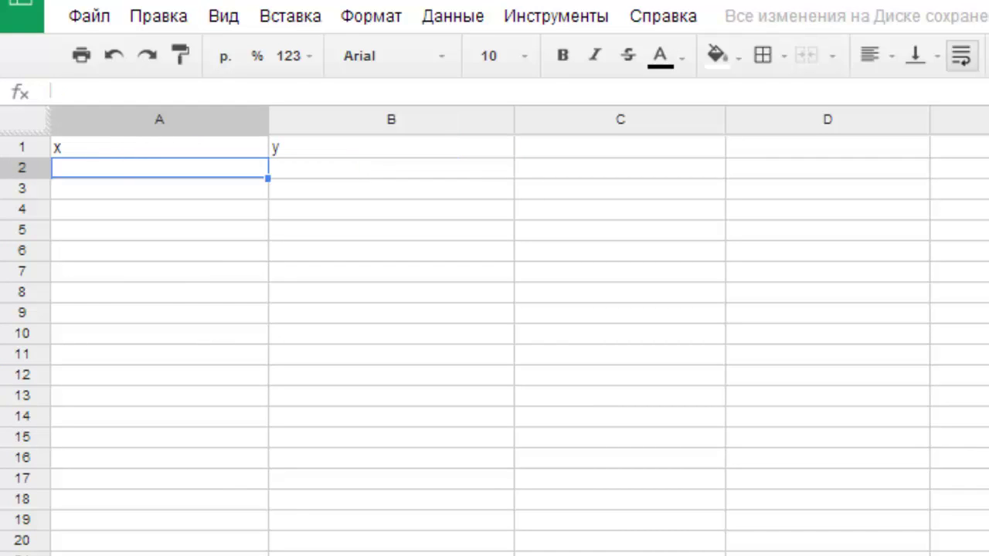
pyautogui.write('0')
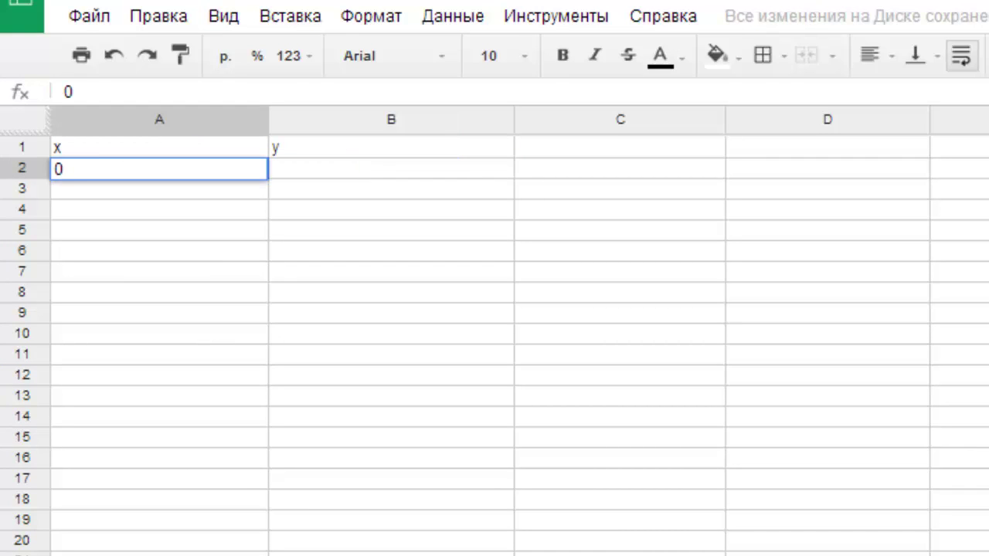
pyautogui.press('Return')
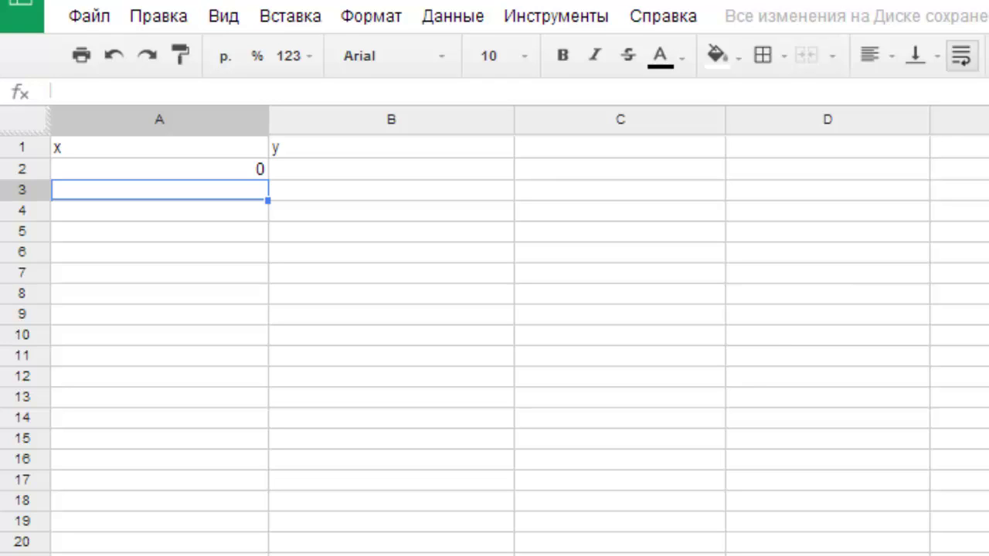
# - Enter the formula =A2+pi()/60 in cell A3 to increment x from the cell above
pyautogui.click(212, 90)
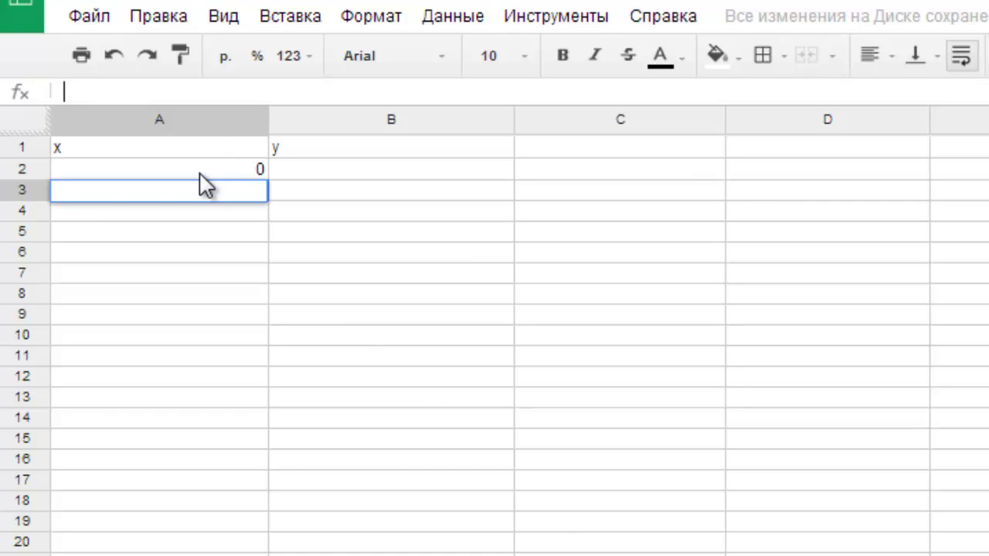
pyautogui.write('=')
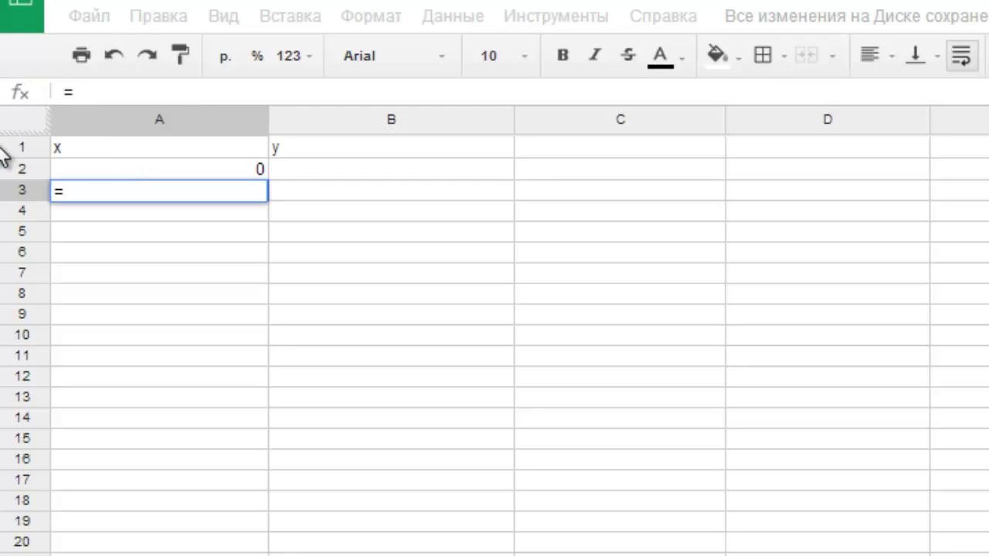
pyautogui.click(119, 166)
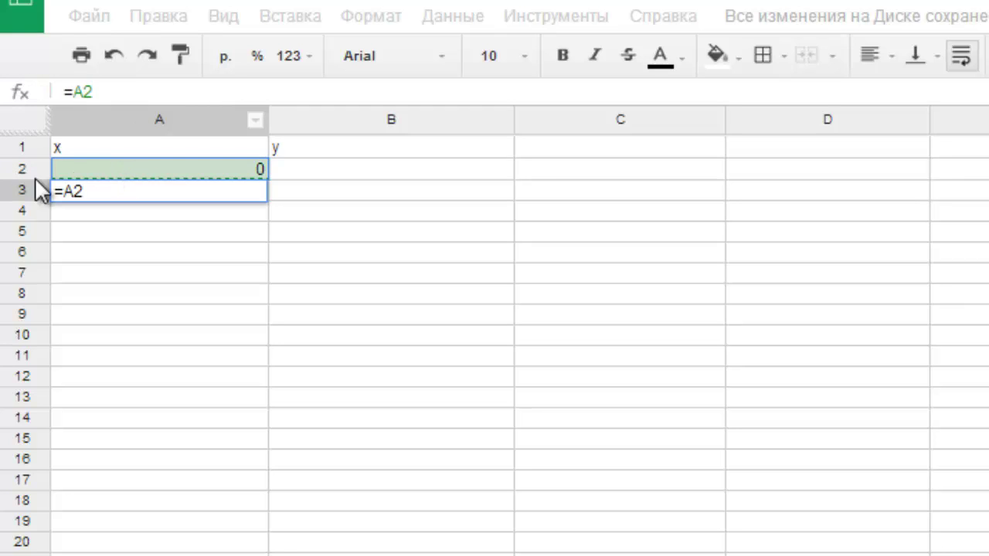
pyautogui.click(133, 193)
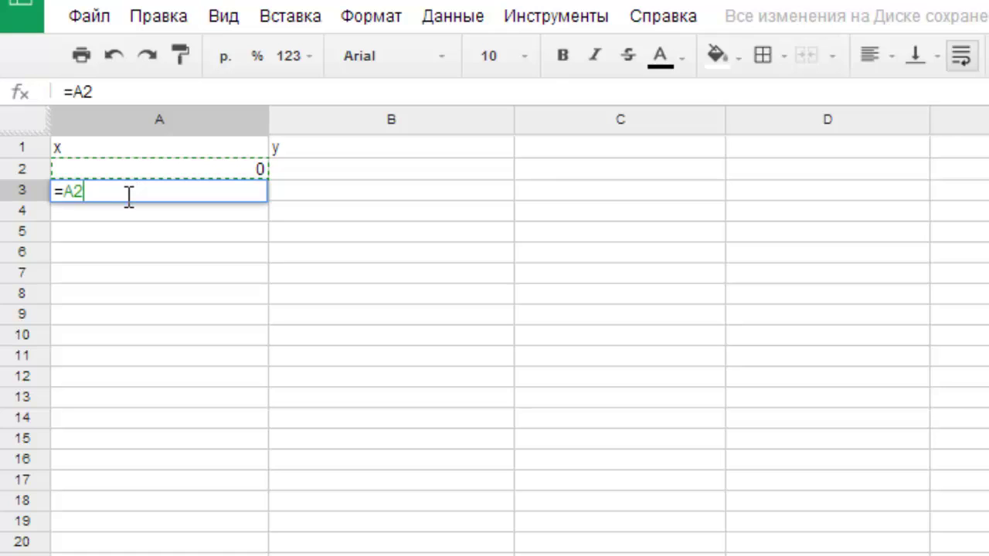
pyautogui.write('+pi')
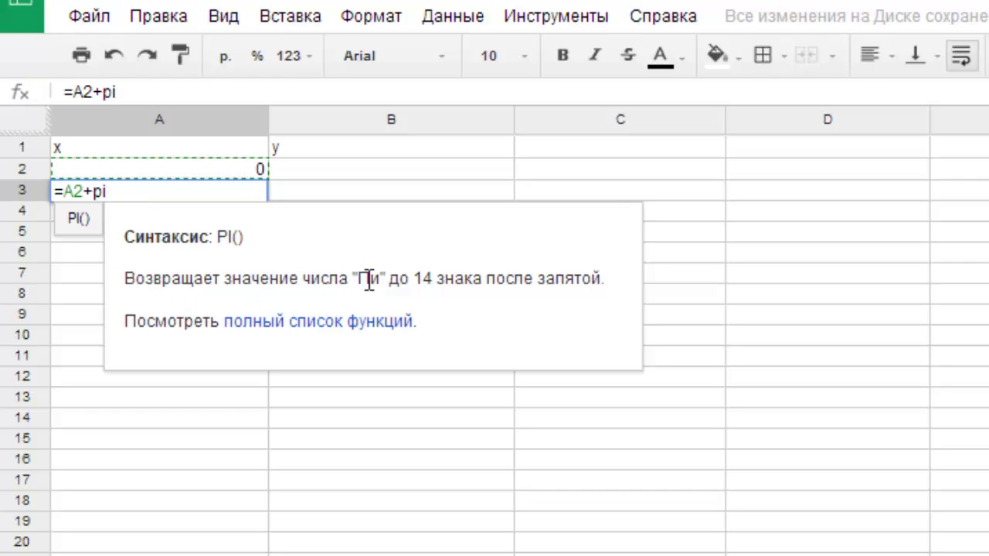
pyautogui.write('()/60')
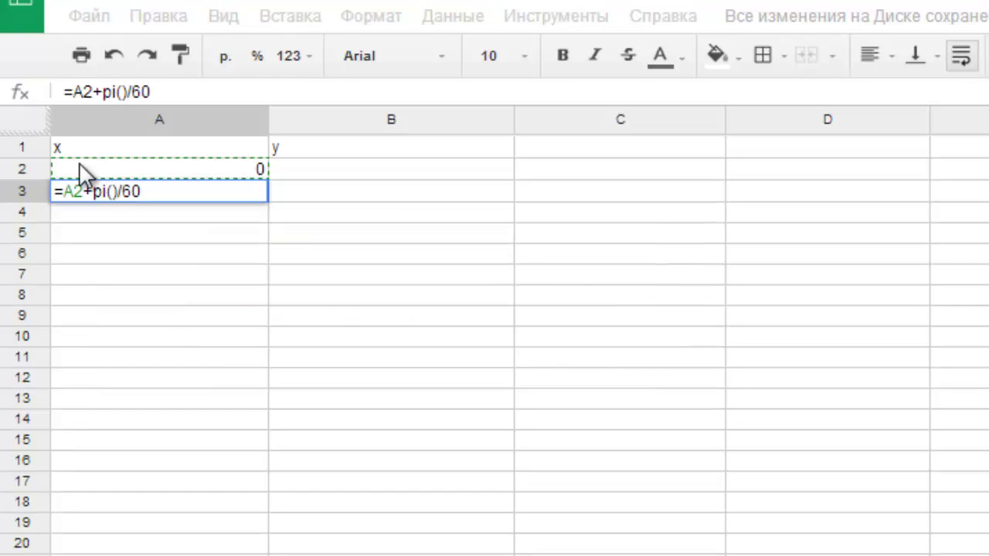
pyautogui.press('Return')
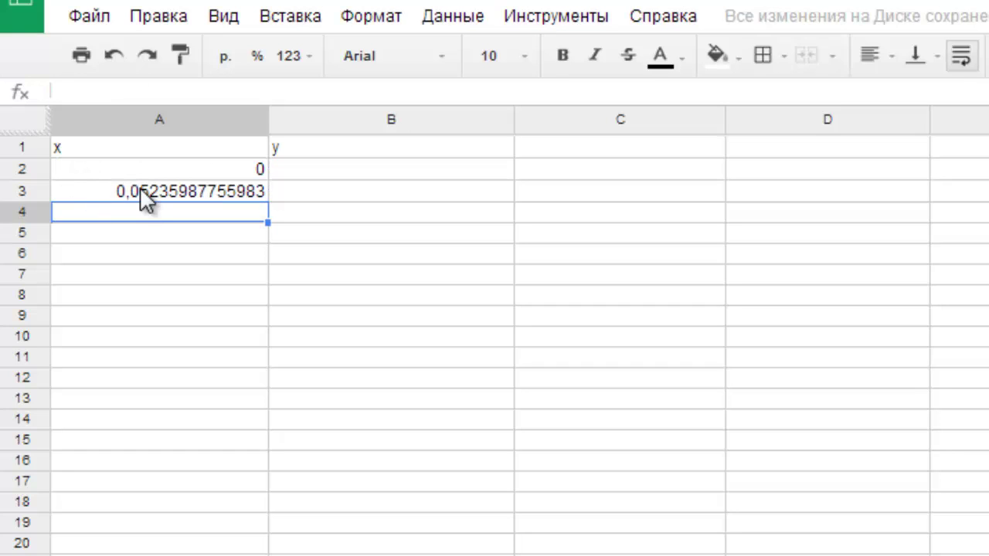
# - Copy the increment formula from A3 into column A from A4 down to the last row, 300
pyautogui.click(209, 190)
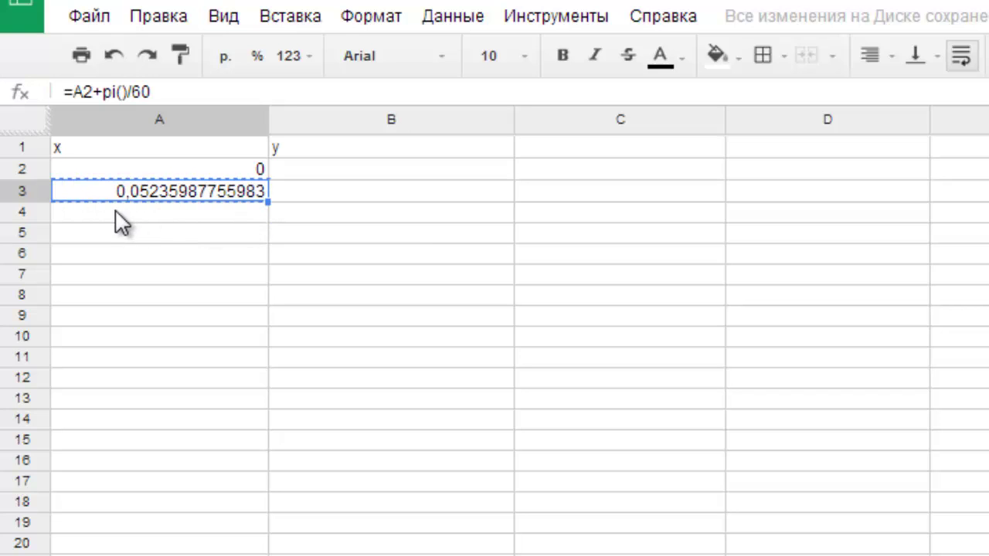
pyautogui.click(137, 218)
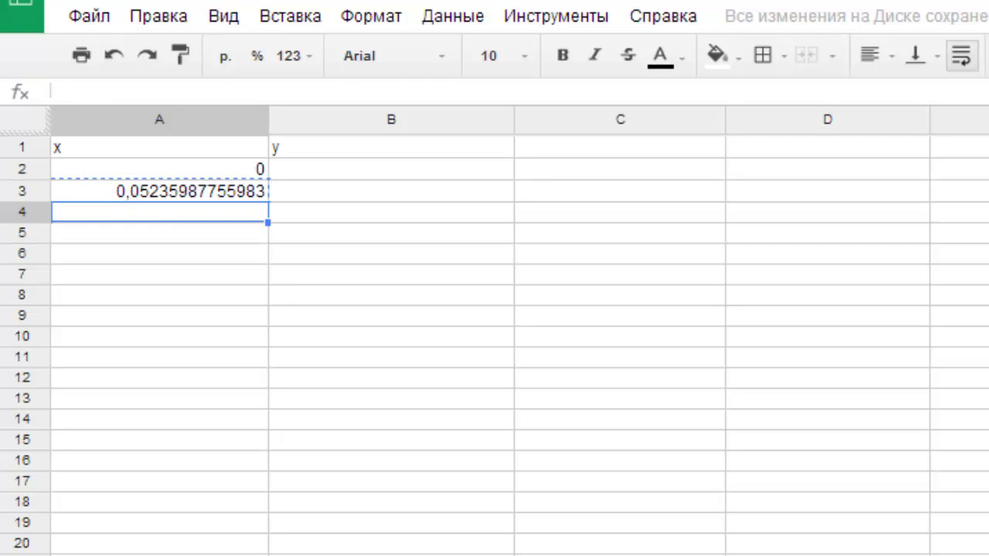
pyautogui.scroll(-15, 495, 340)
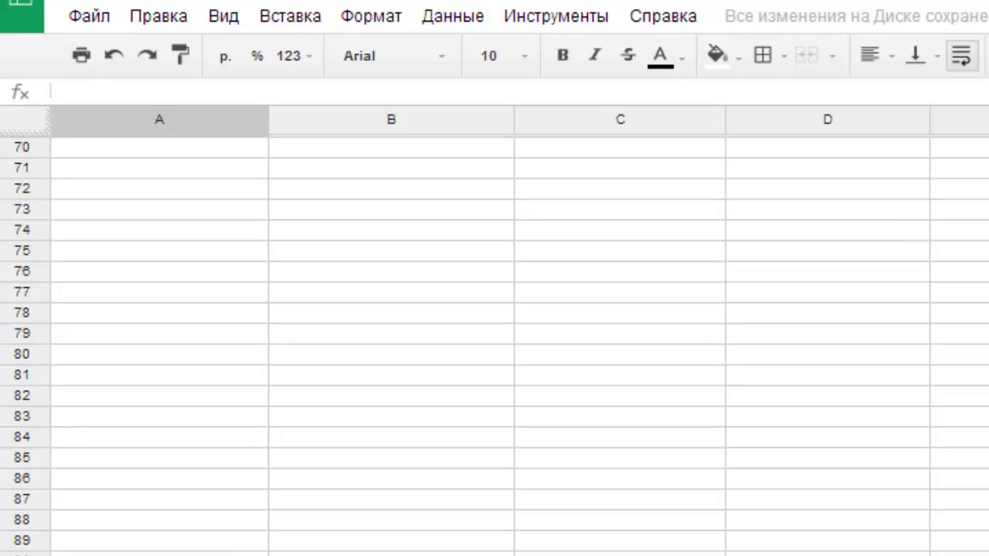
pyautogui.scroll(-1, 495, 340)
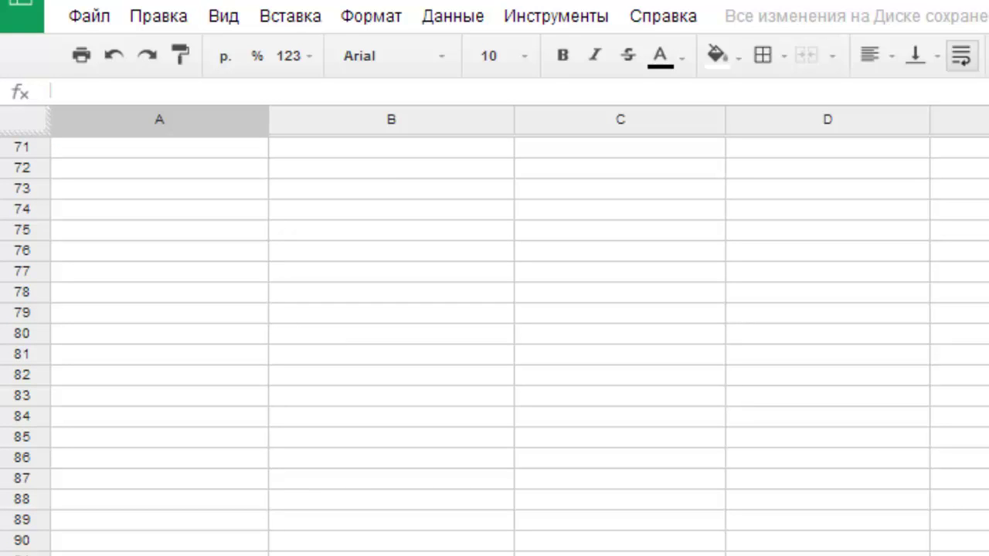
pyautogui.hotkey('shift', 'Down')
pyautogui.hotkey('ctrl', 'shift', 'Down')
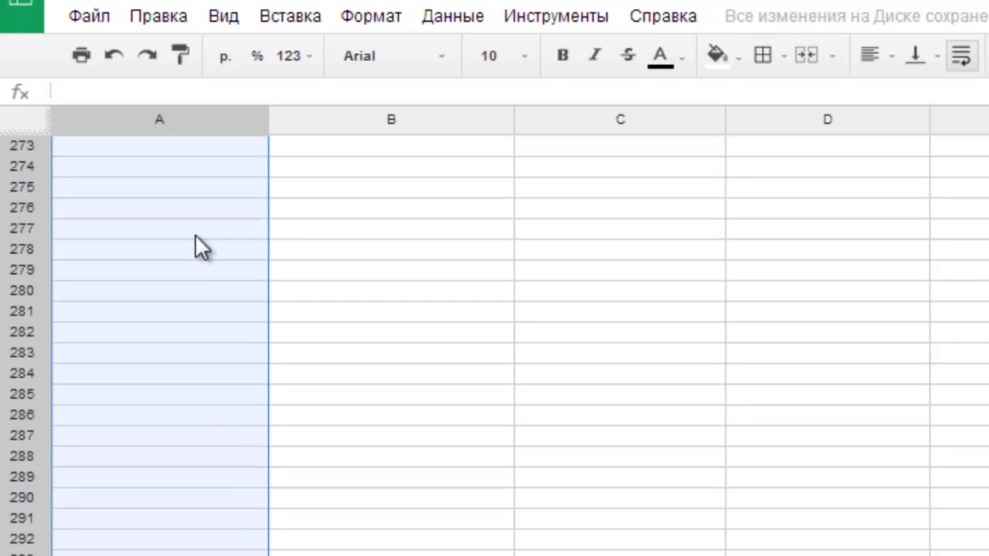
pyautogui.hotkey('ctrl', 'v')
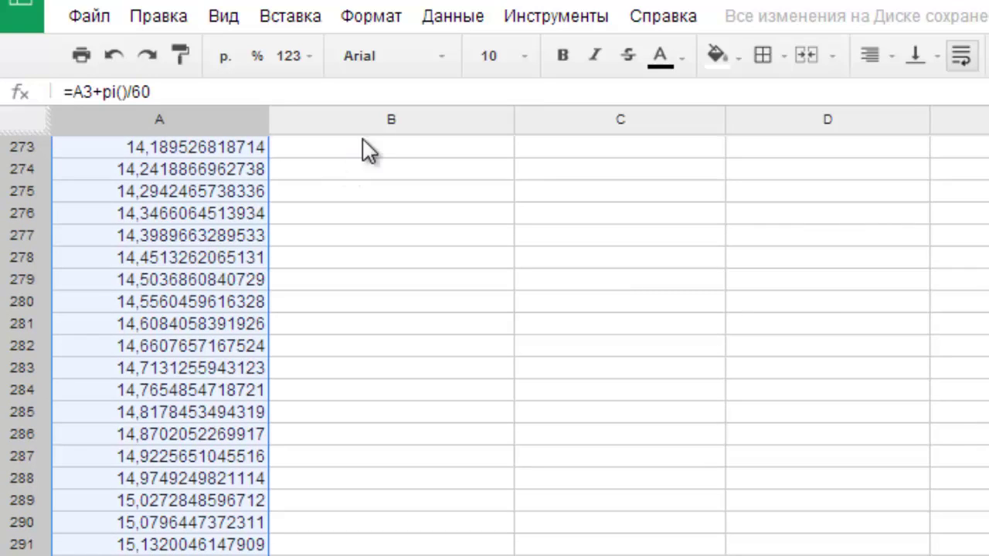
# - Enter the formula =sin(A2) in cell B2 to calculate the first y value
pyautogui.scroll(20, 494, 309)
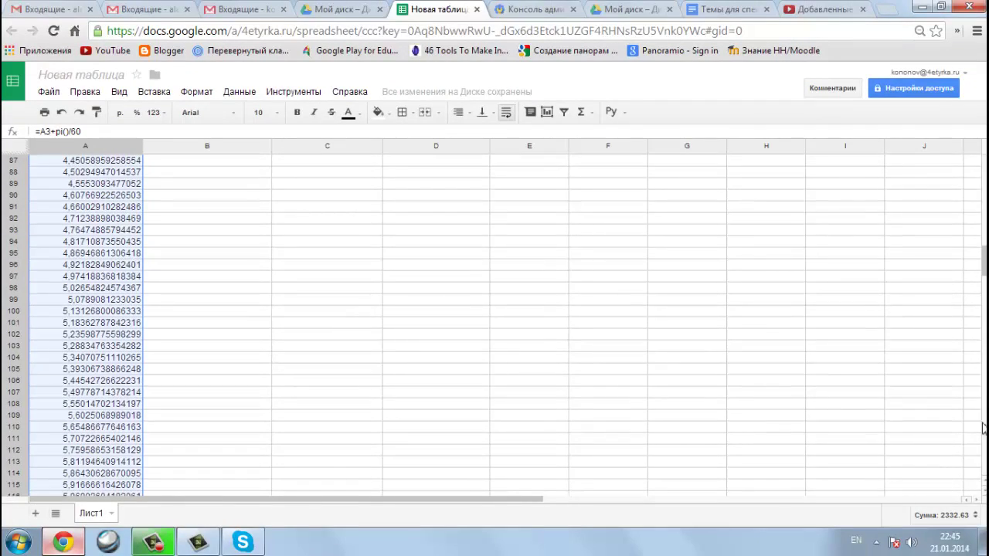
pyautogui.moveTo(984, 259); pyautogui.dragTo(984, 160)
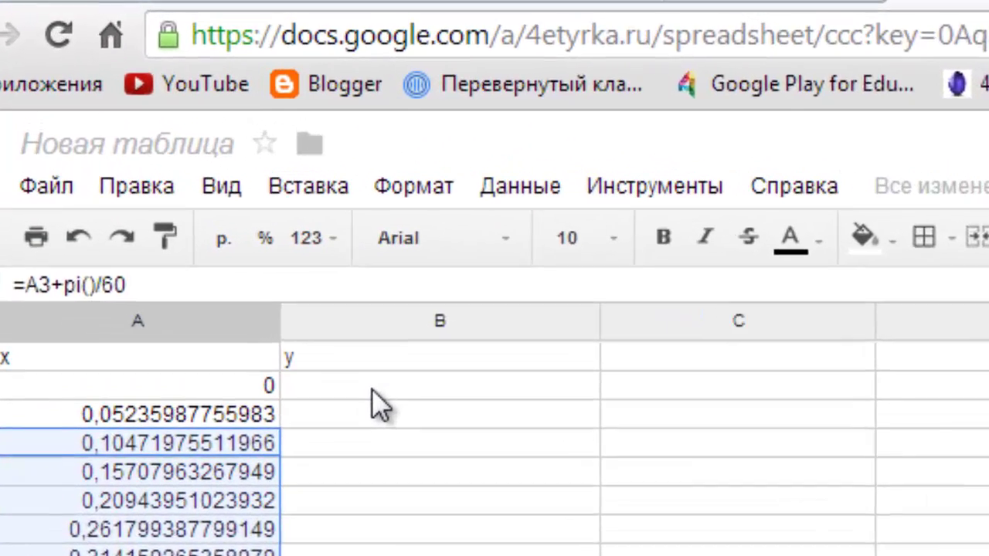
pyautogui.click(372, 391)
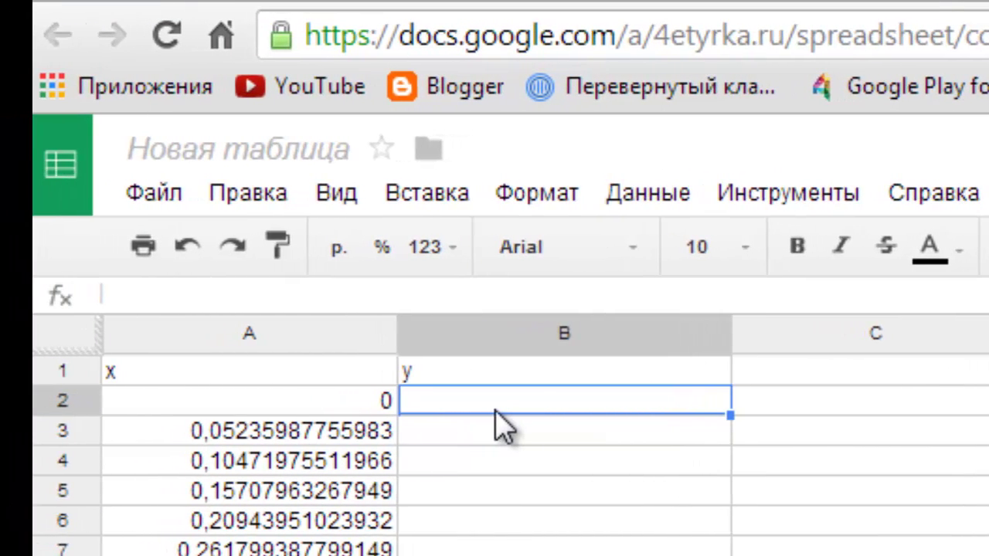
pyautogui.write('=')
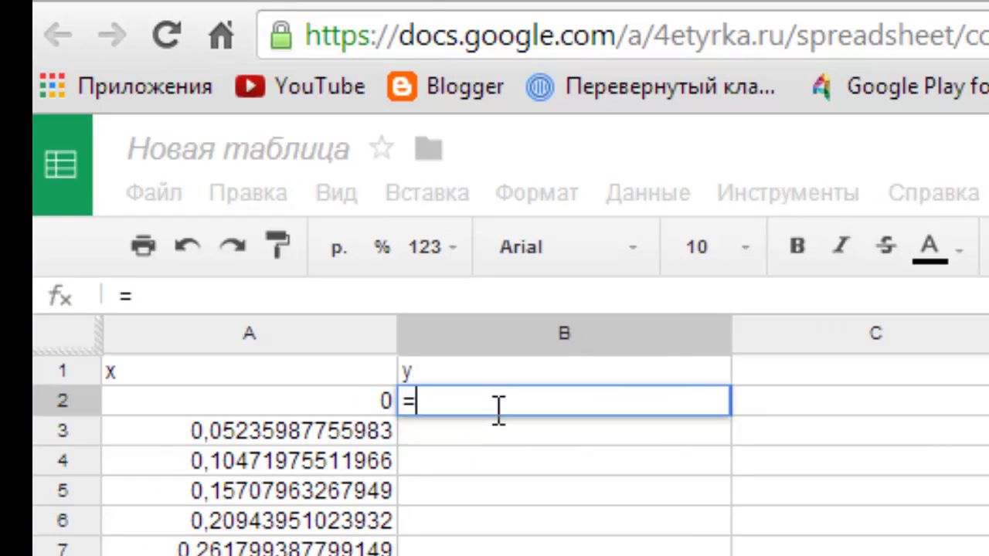
pyautogui.write('sin')
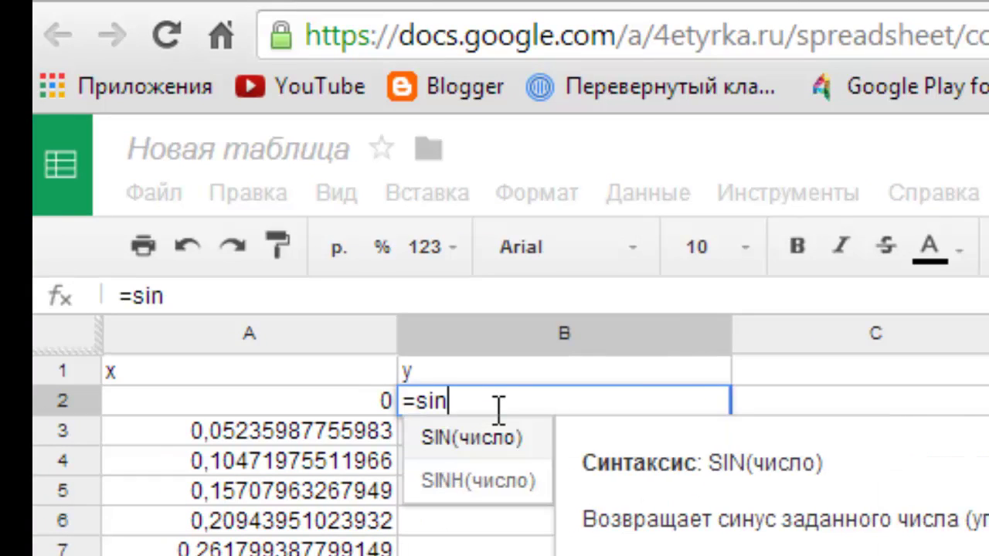
pyautogui.write('(')
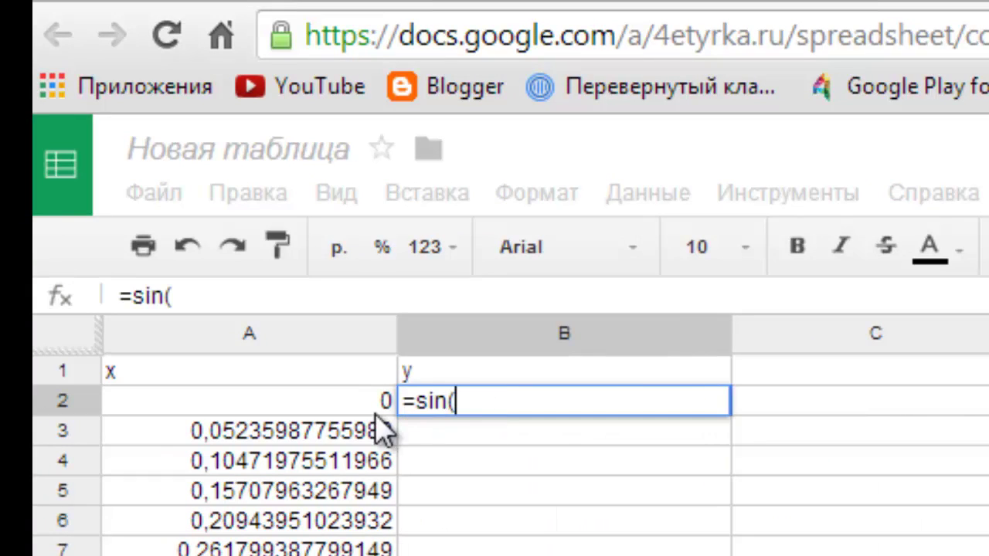
pyautogui.click(354, 402)
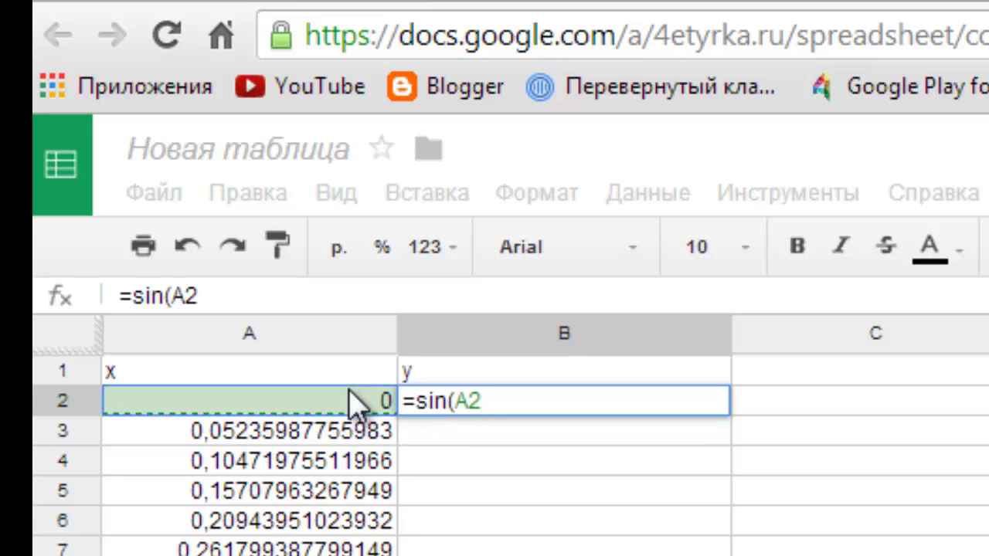
pyautogui.write(')')
pyautogui.press('Return')
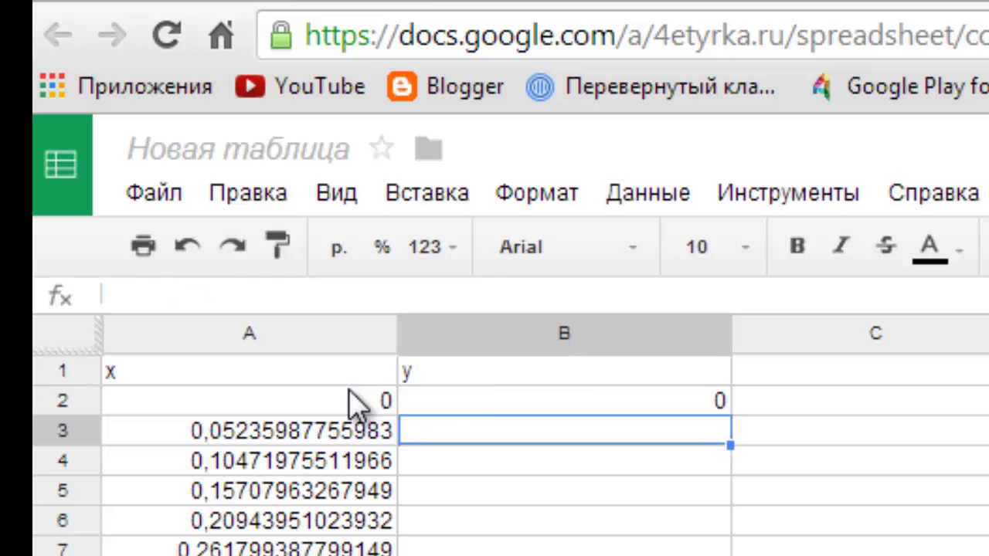
# - Copy the sine formula from B2 into column B from B3 down to row 300
pyautogui.press('Up')
pyautogui.hotkey('ctrl', 'c')
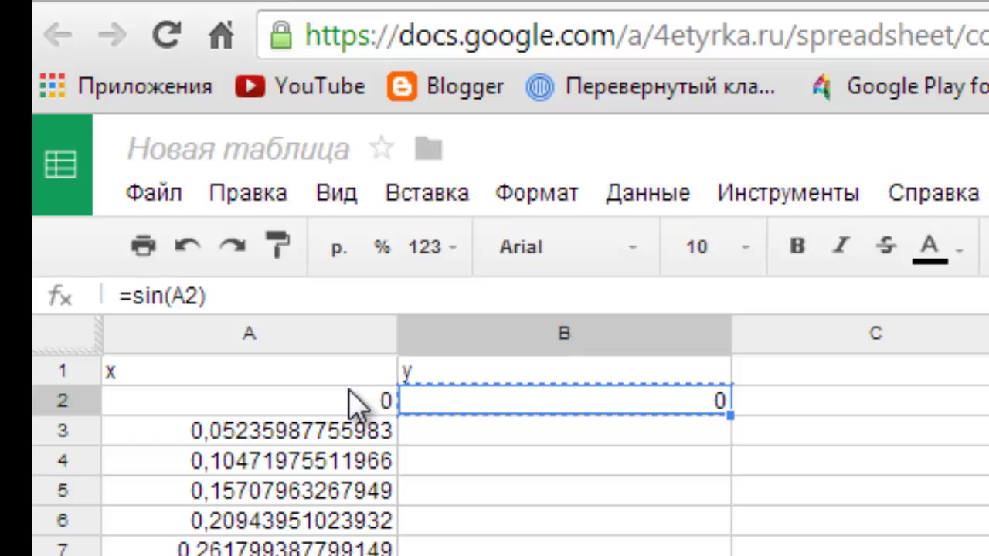
pyautogui.press('Down')
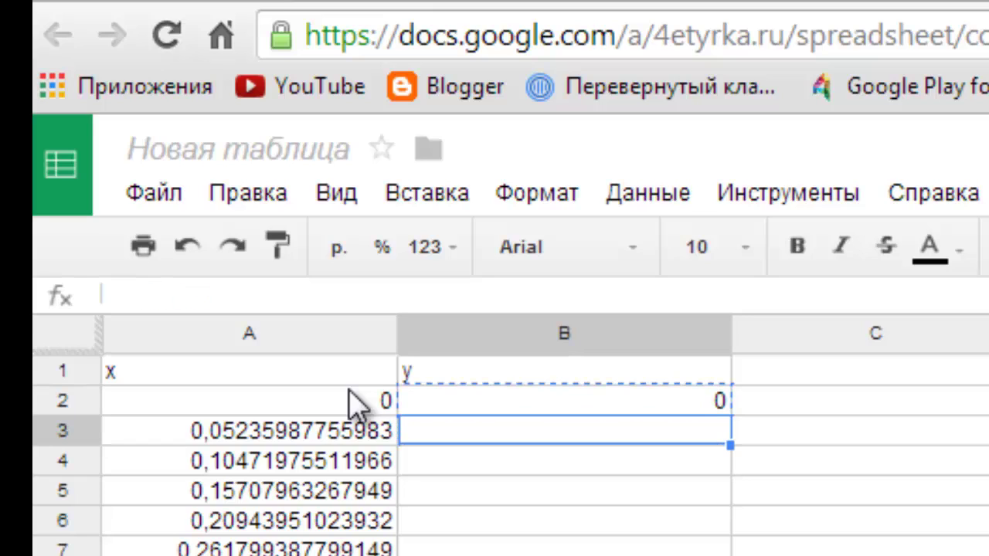
pyautogui.hotkey('shift', 'Down')
pyautogui.hotkey('ctrl', 'shift', 'Down')
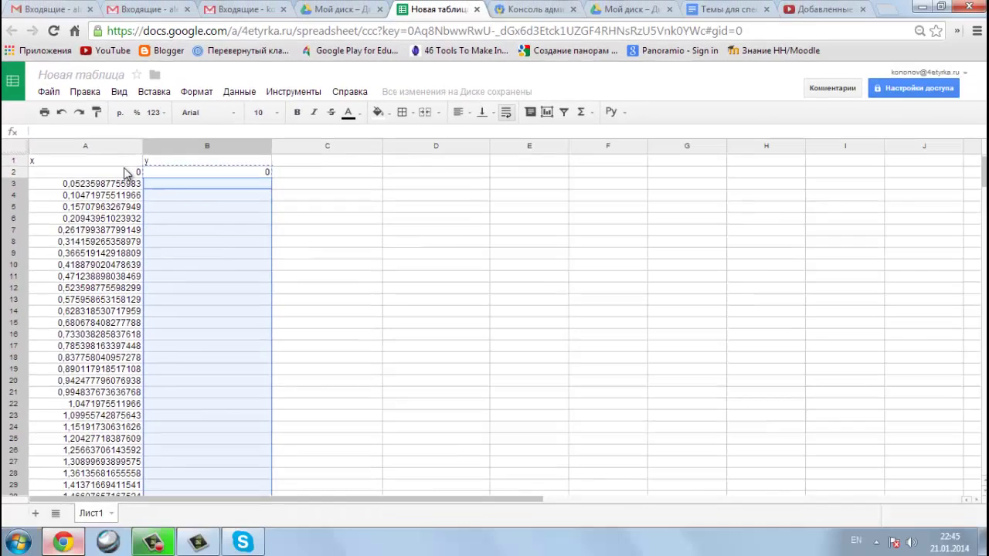
pyautogui.scroll(-8, 351, 401)
pyautogui.scroll(-15, 127, 174)
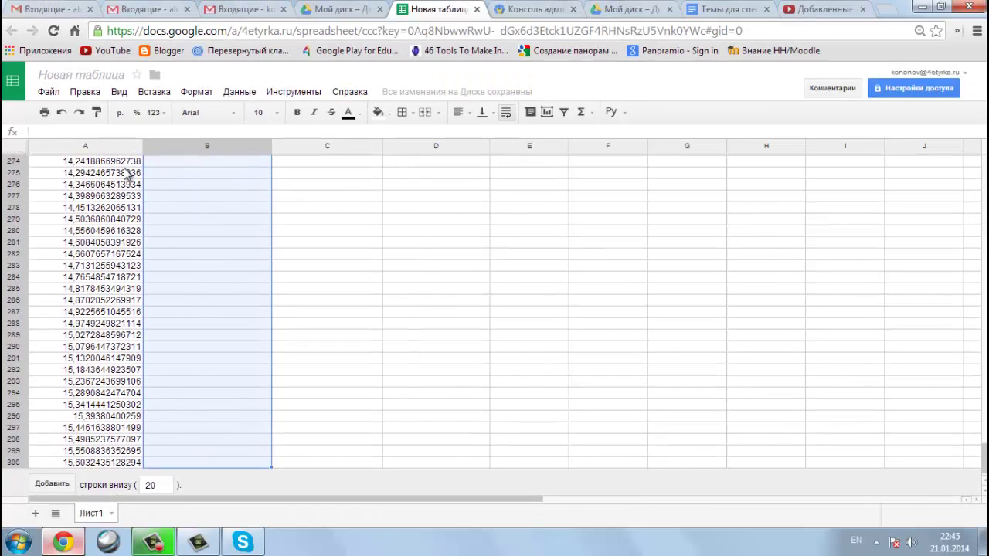
pyautogui.hotkey('ctrl', 'v')
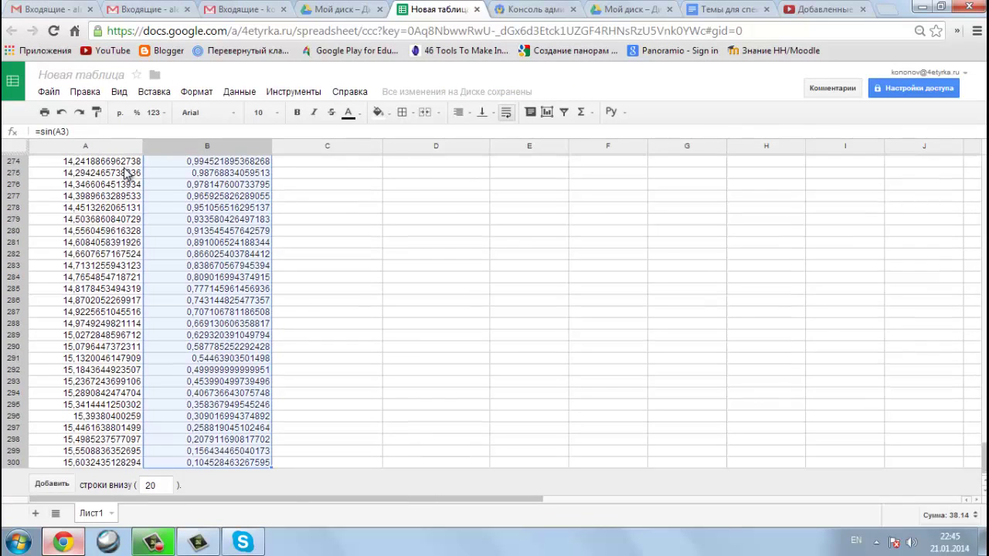
# - Start a new chart from the x and y data in columns A and B
pyautogui.scroll(12, 472, 272)
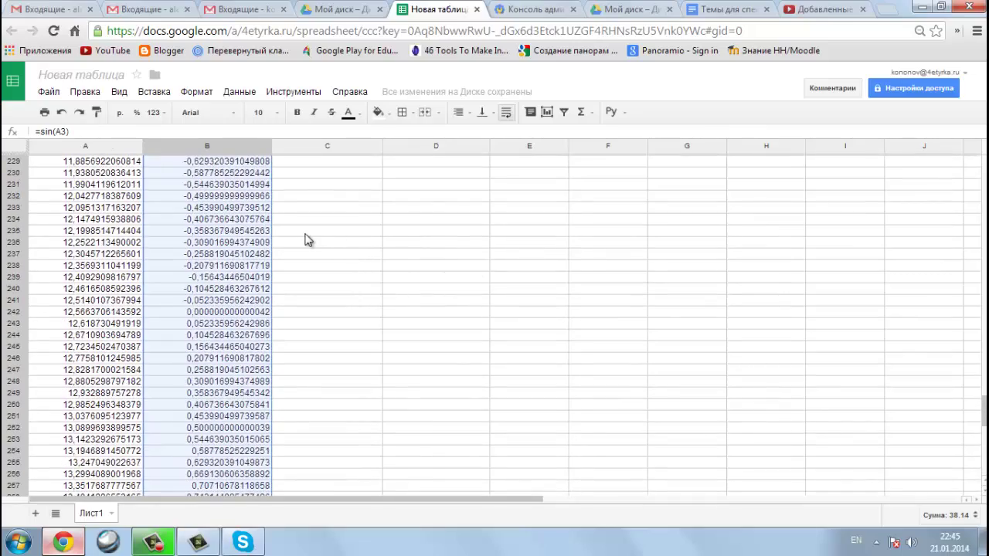
pyautogui.scroll(12, 255, 247)
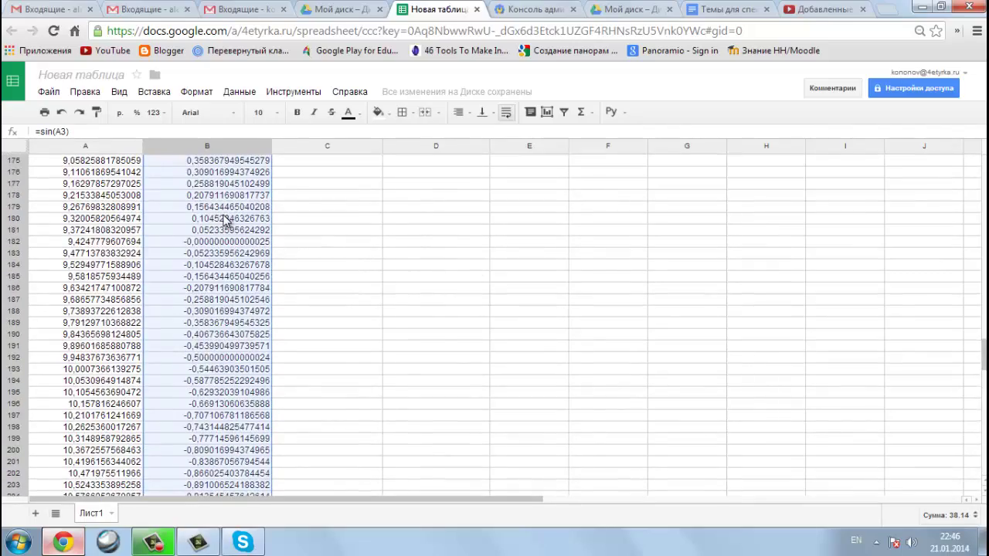
pyautogui.scroll(9, 222, 216)
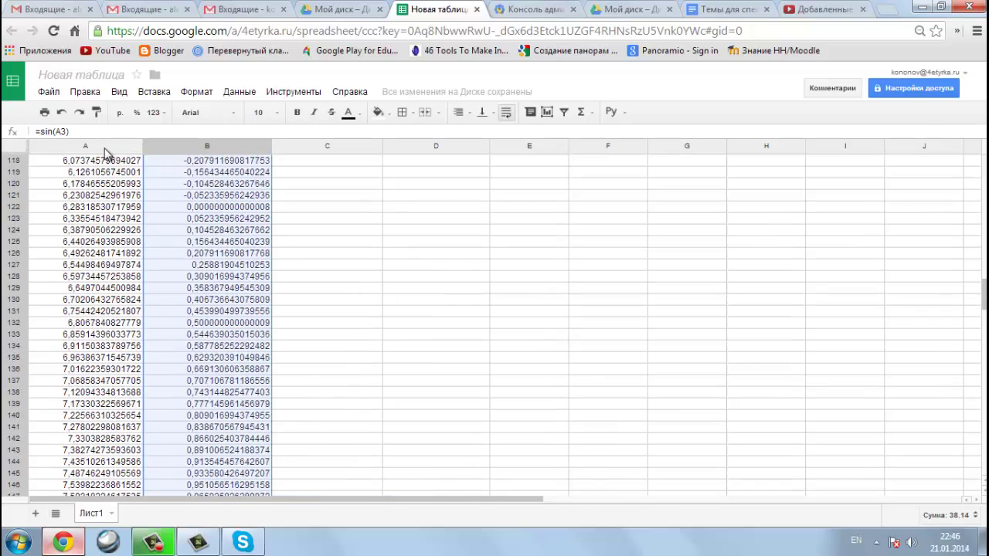
pyautogui.click(106, 148)
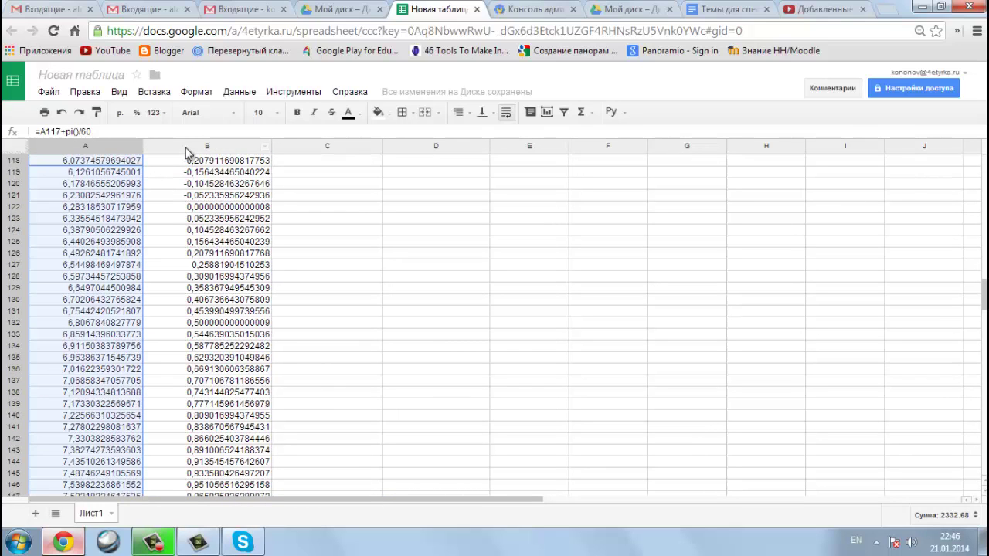
pyautogui.keyDown('shift'); pyautogui.click(186, 150); pyautogui.keyUp('shift')
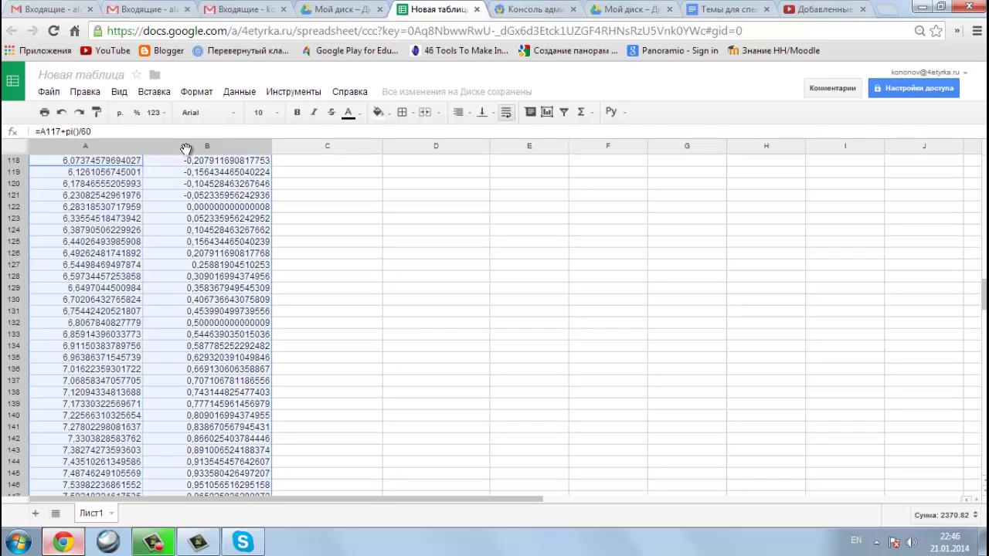
pyautogui.click(547, 113)
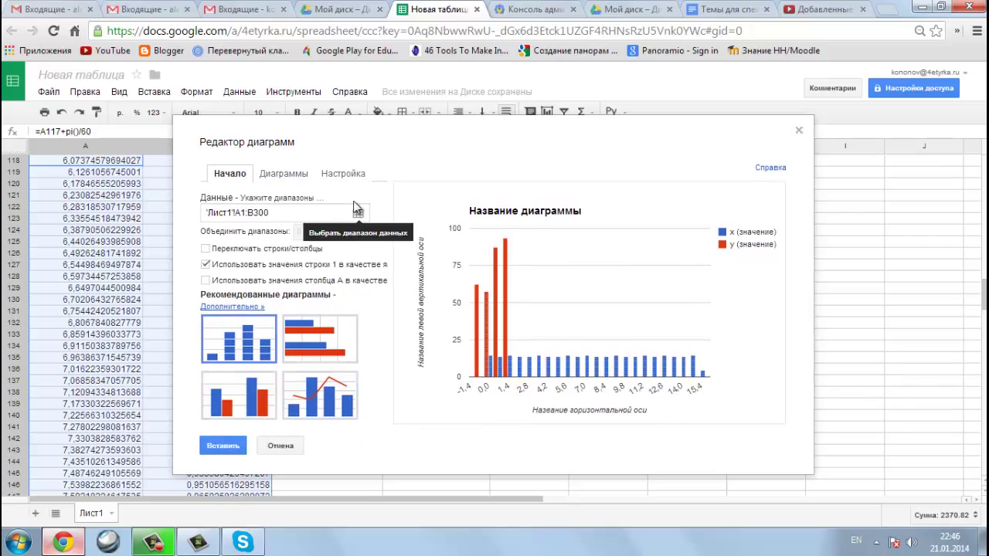
# - Set the chart type to a smooth line chart
pyautogui.click(286, 177)
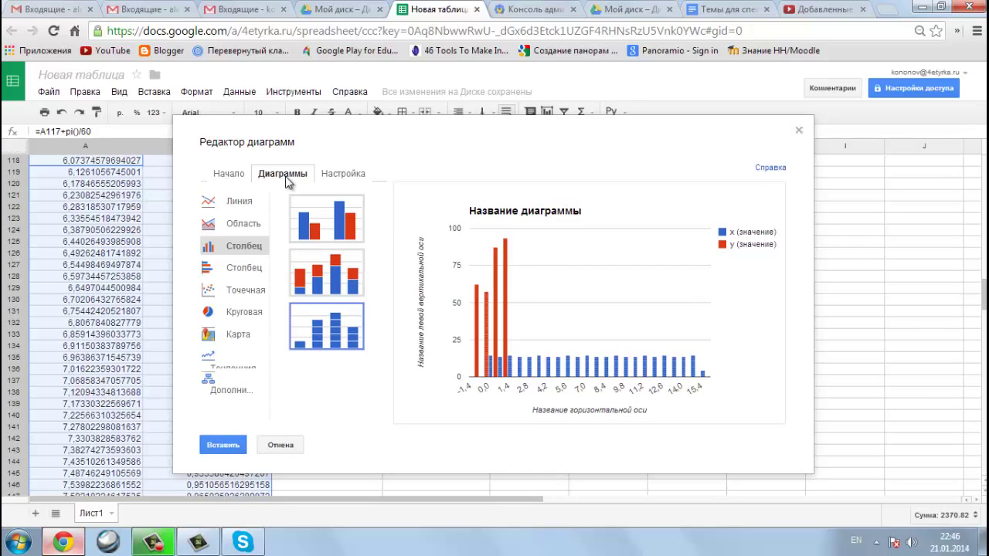
pyautogui.click(231, 201)
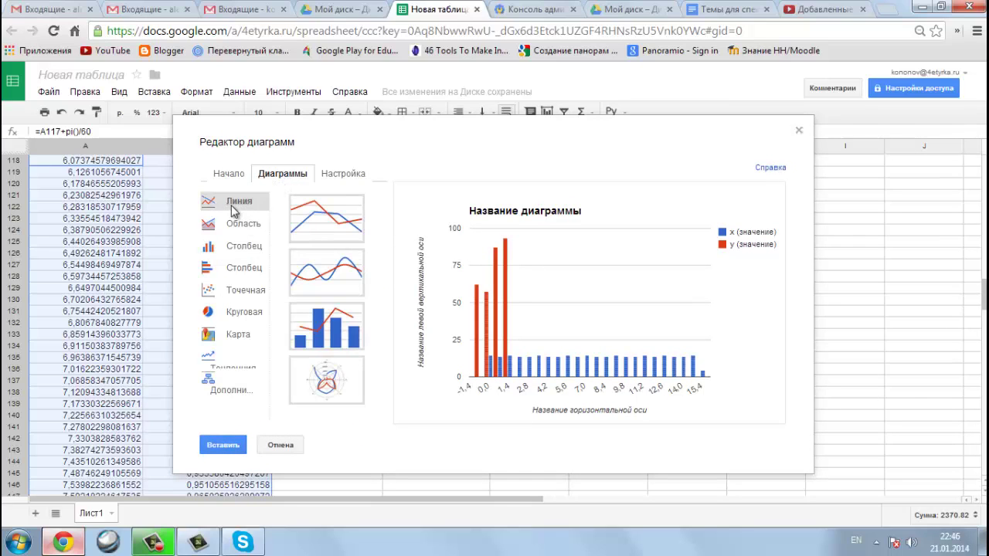
pyautogui.click(322, 276)
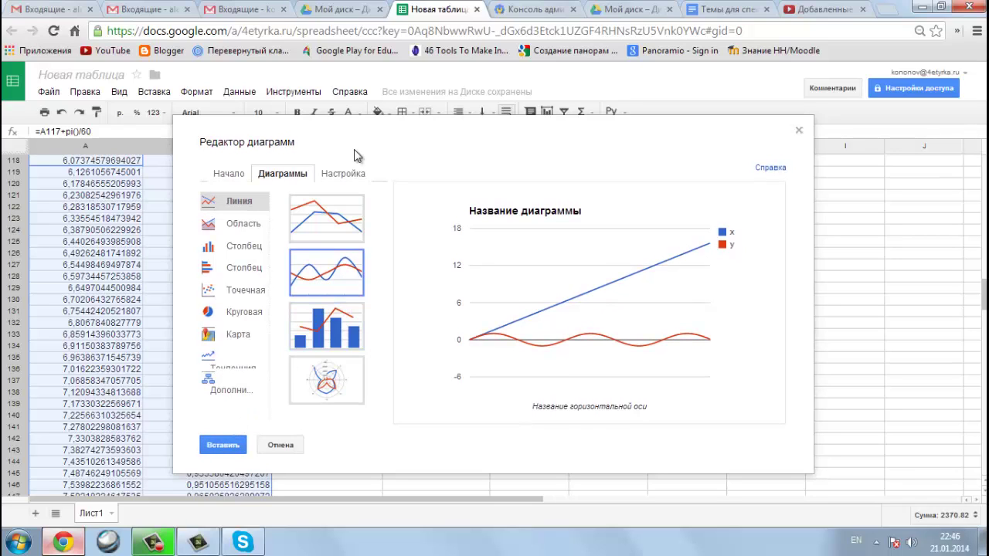
# - Set the chart to use column A values as labels and stop using row 1 values as headers
pyautogui.click(343, 174)
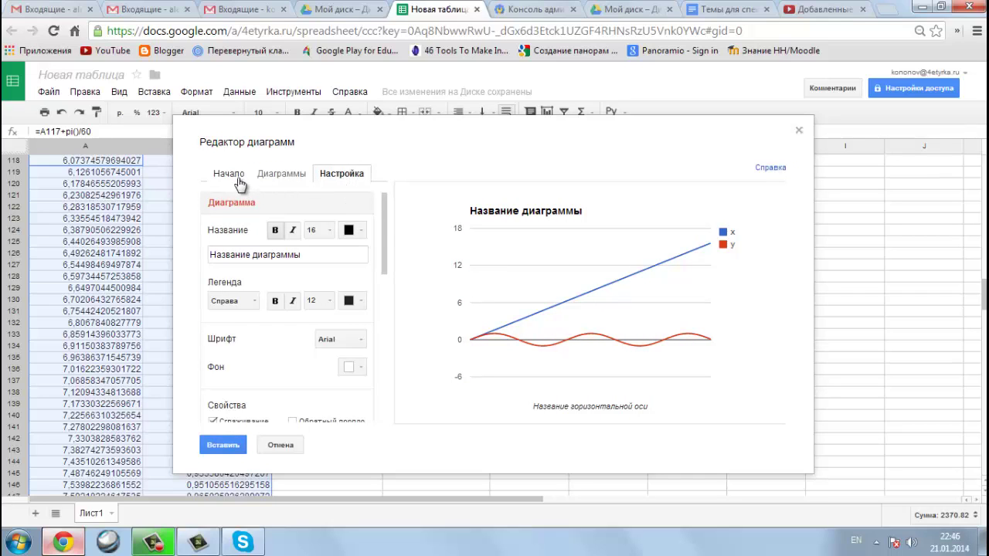
pyautogui.moveTo(383, 239)
pyautogui.mouseDown()
pyautogui.moveTo(383, 338)
pyautogui.moveTo(384, 232)
pyautogui.mouseUp()
pyautogui.click(231, 176)
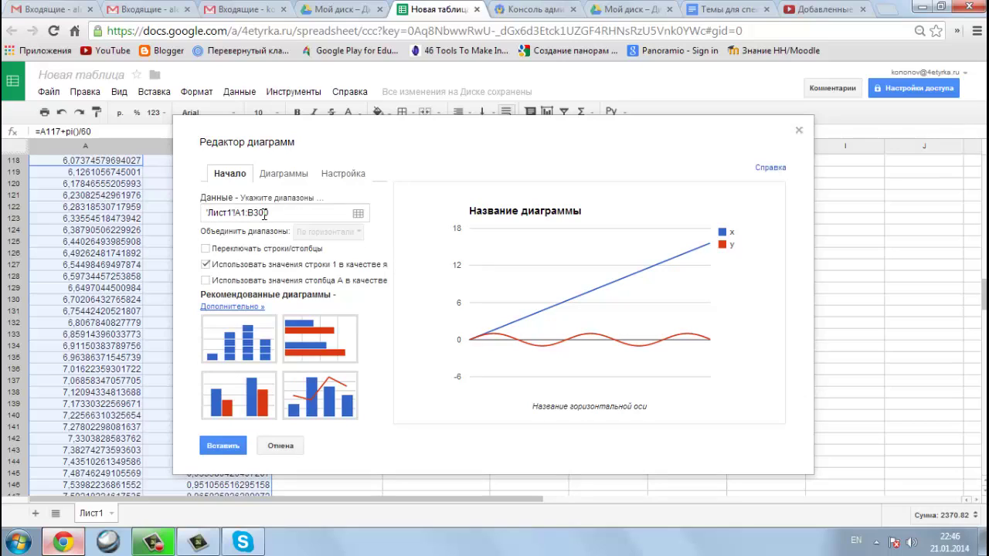
pyautogui.click(205, 265)
pyautogui.click(206, 280)
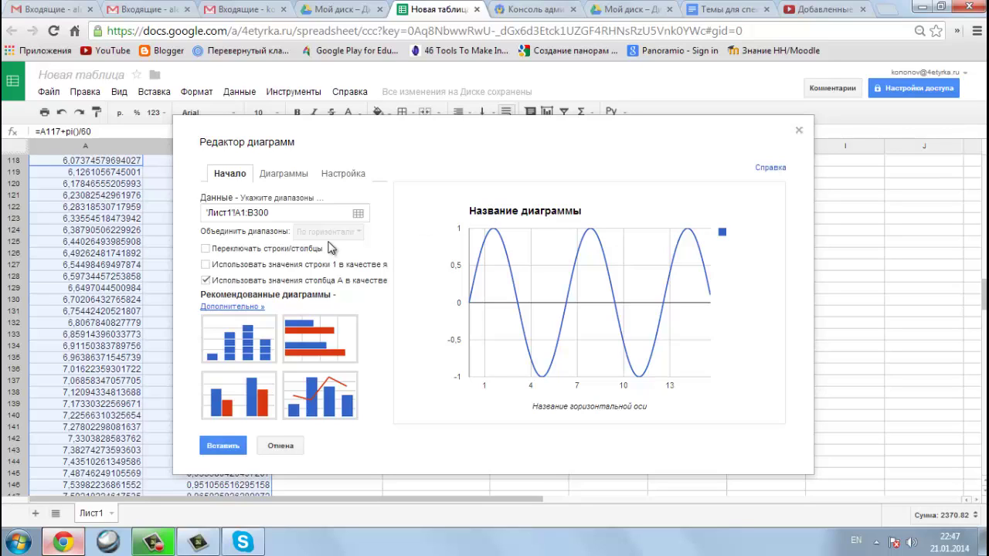
pyautogui.click(347, 175)
pyautogui.click(258, 255)
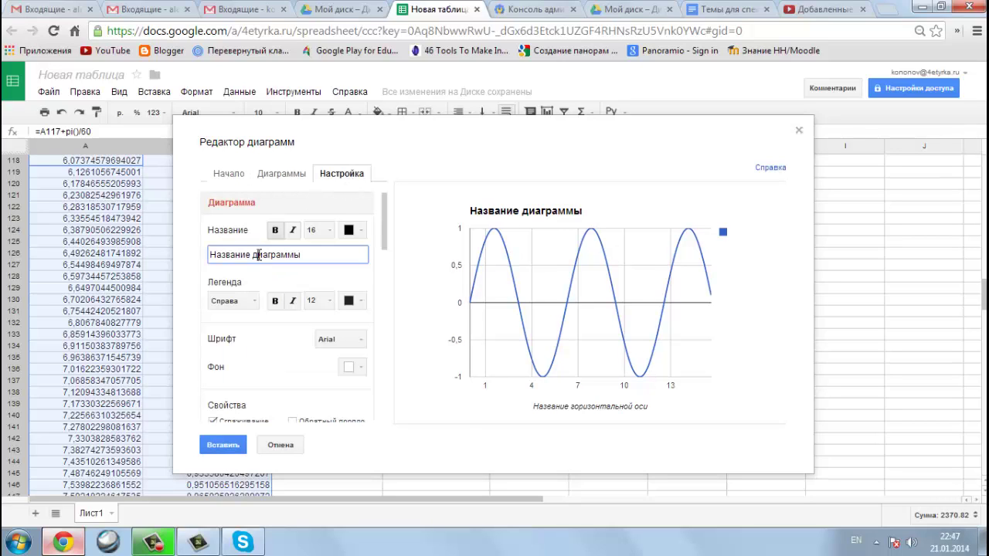
pyautogui.moveTo(312, 254); pyautogui.dragTo(131, 252)
pyautogui.click(104, 251)
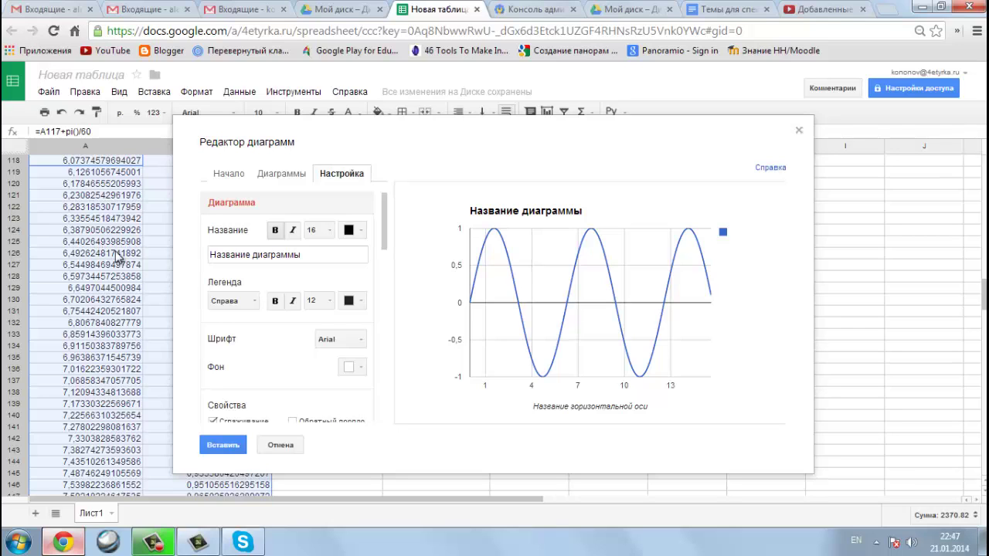
pyautogui.click(116, 254)
pyautogui.write('sin')
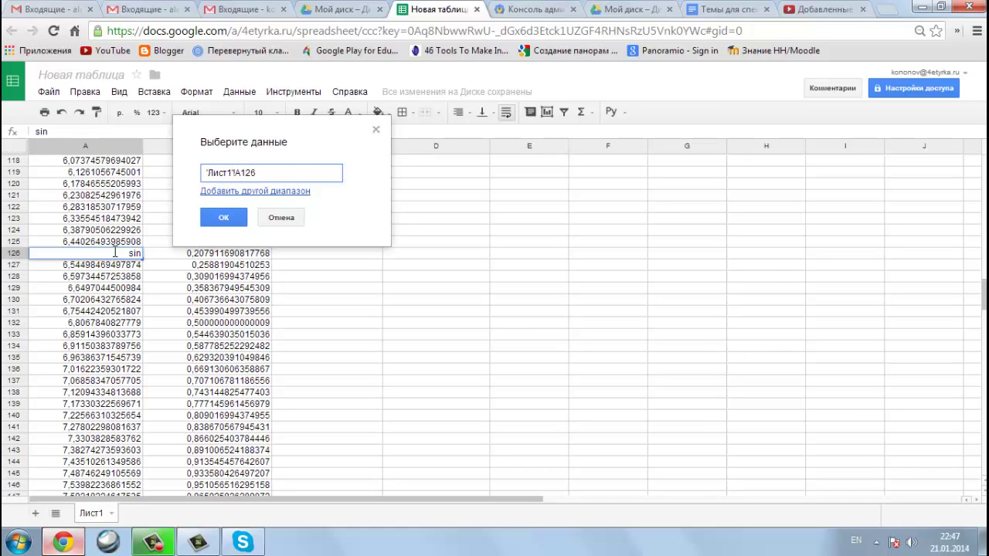
pyautogui.click(282, 218)
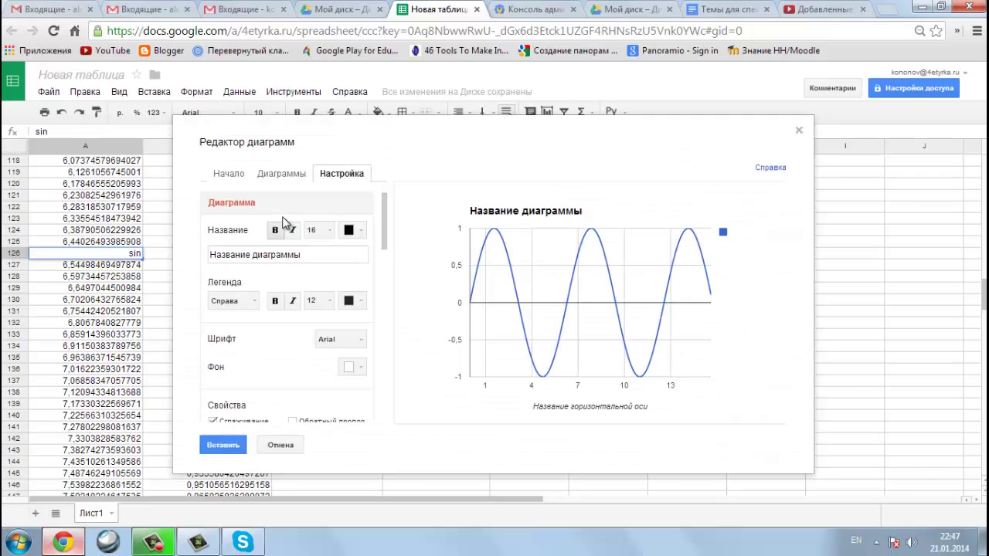
pyautogui.click(157, 259)
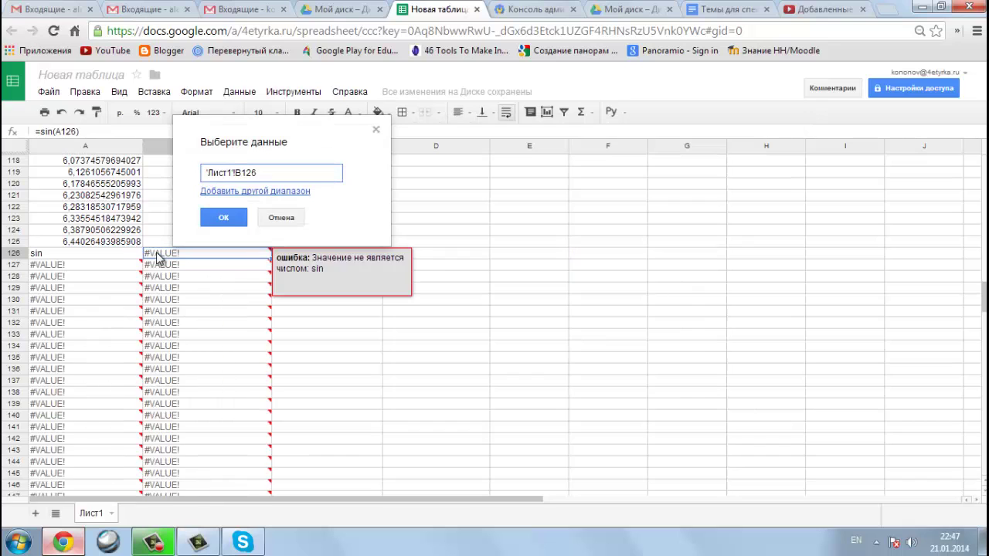
pyautogui.hotkey('ctrl', 'z')
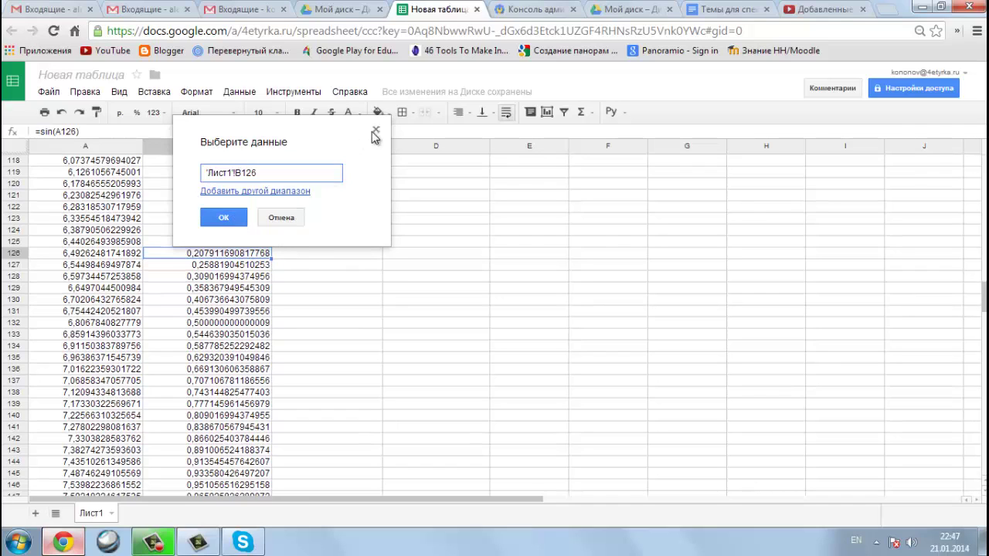
pyautogui.click(292, 218)
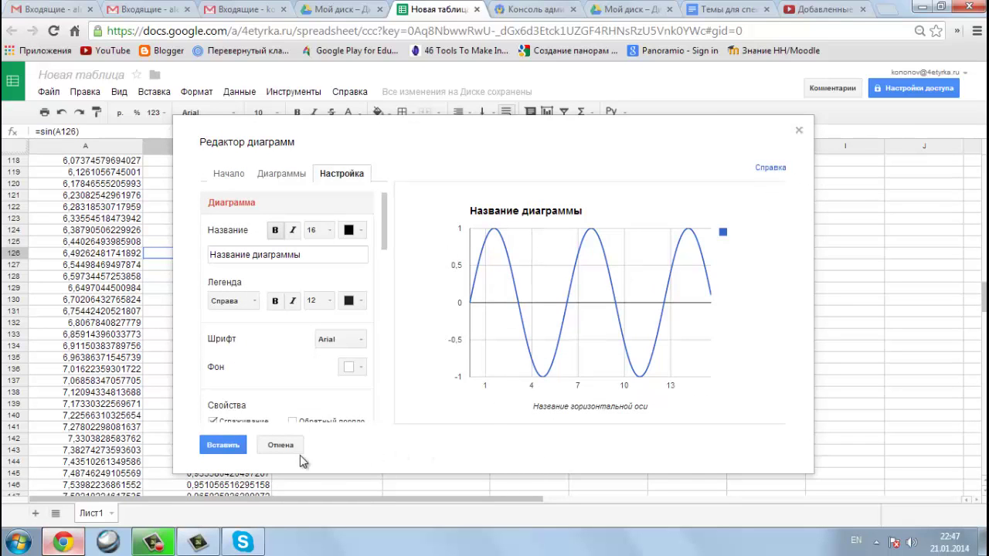
# - Insert the sine chart into the sheet and place it beside the data, over columns D to H
pyautogui.click(225, 446)
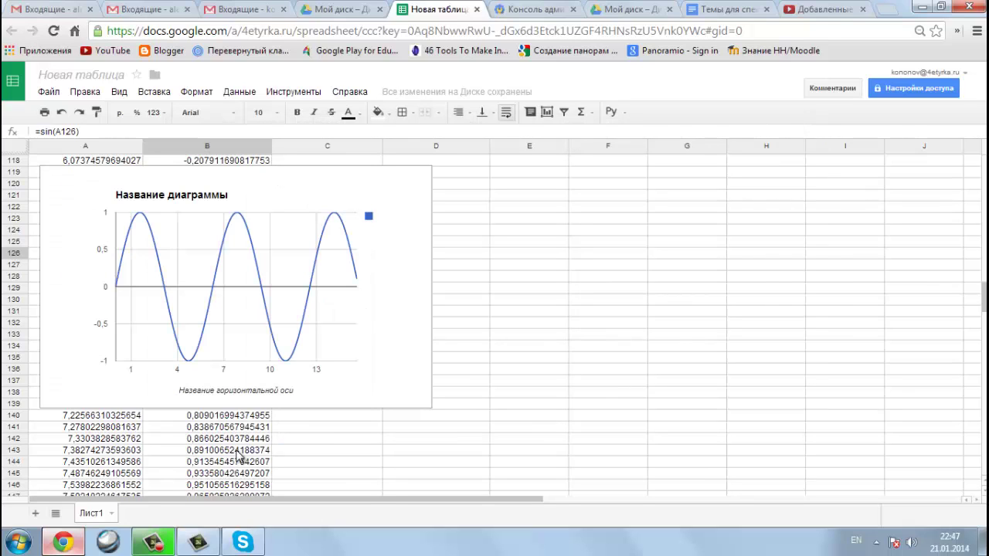
pyautogui.click(303, 193)
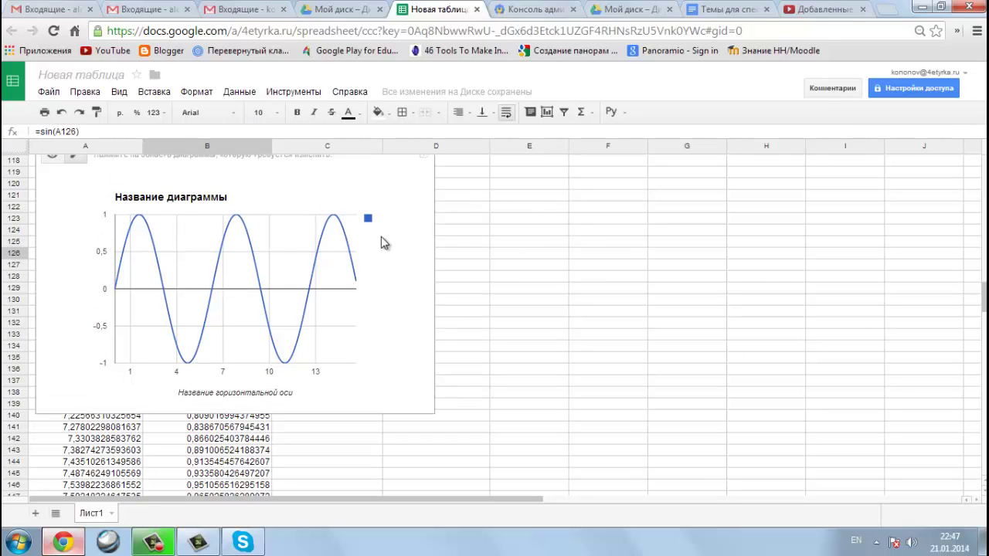
pyautogui.moveTo(387, 166); pyautogui.dragTo(750, 185)
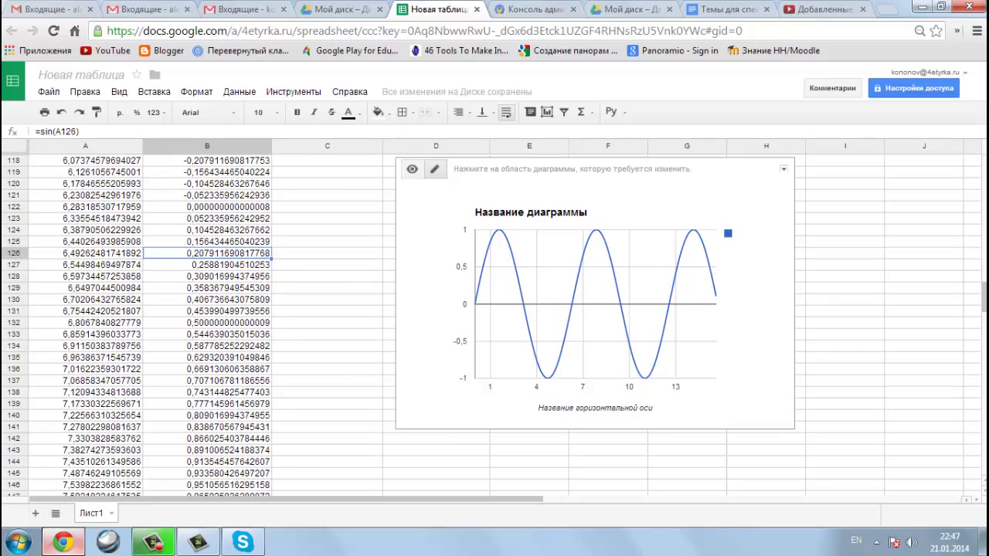
# - Move the sine chart from the data sheet to its own separate sheet
pyautogui.moveTo(984, 296); pyautogui.dragTo(983, 171)
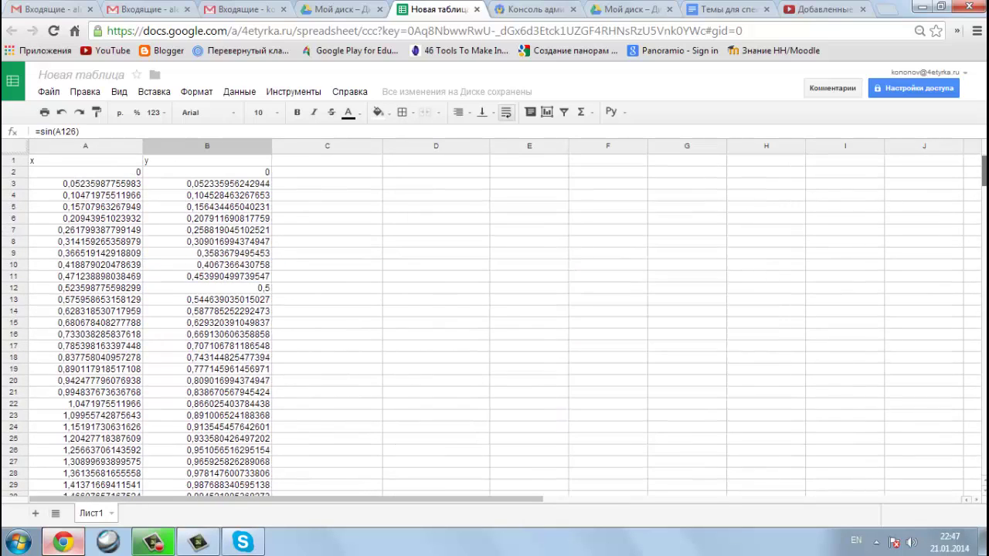
pyautogui.scroll(-20, 424, 193)
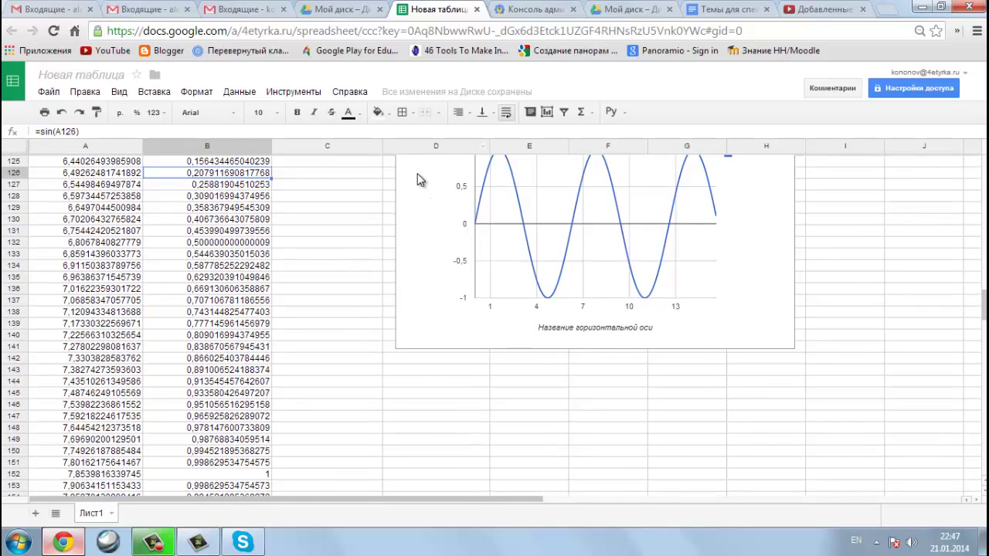
pyautogui.click(608, 193)
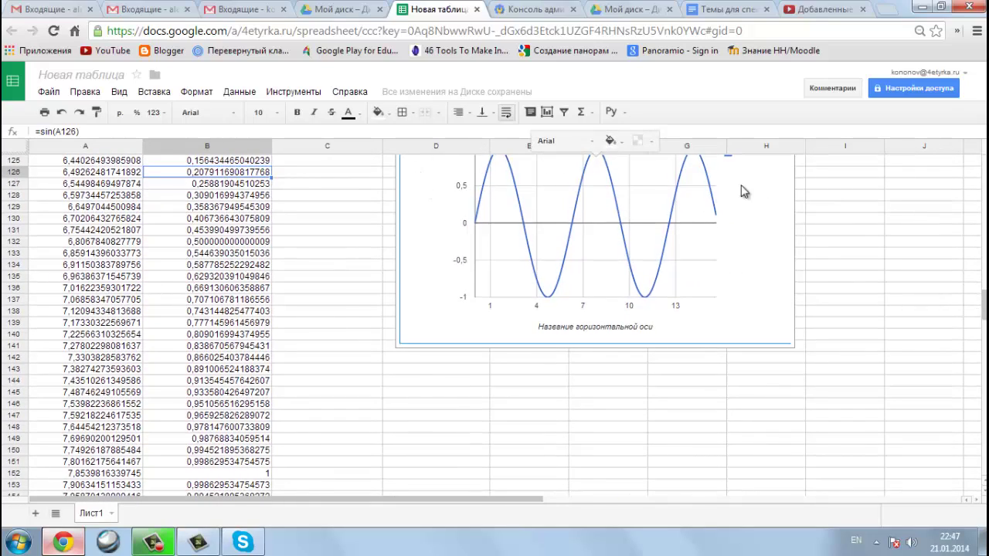
pyautogui.scroll(9, 769, 188)
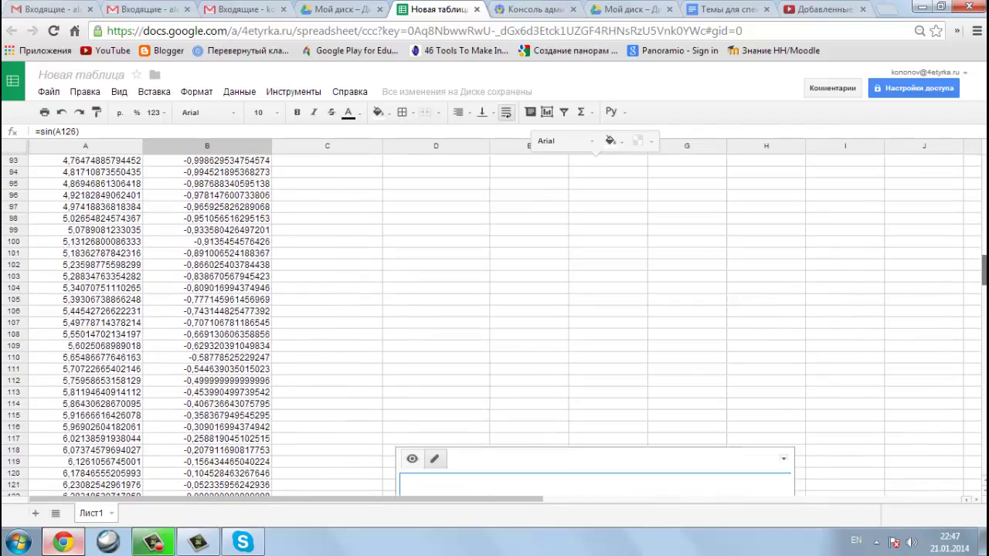
pyautogui.scroll(-4, 746, 373)
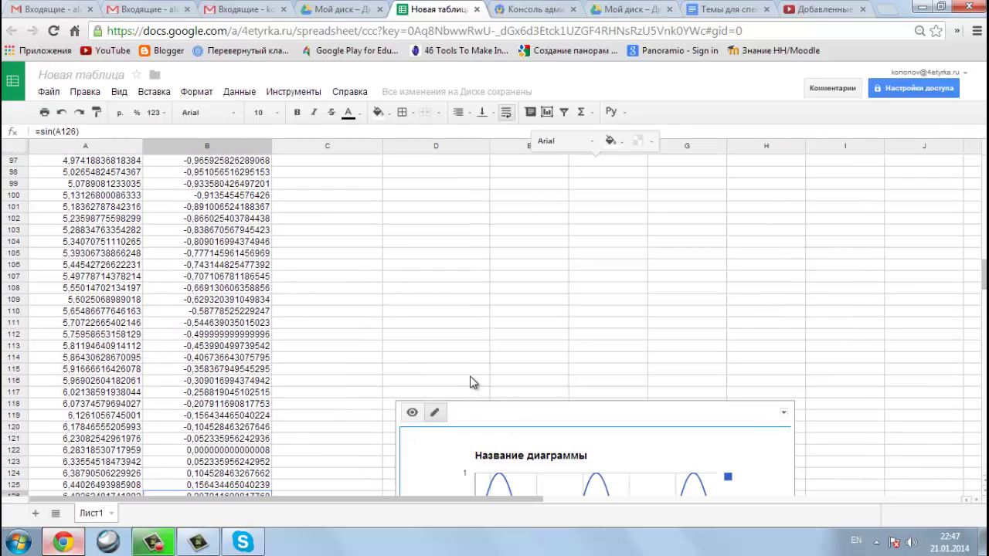
pyautogui.click(784, 419)
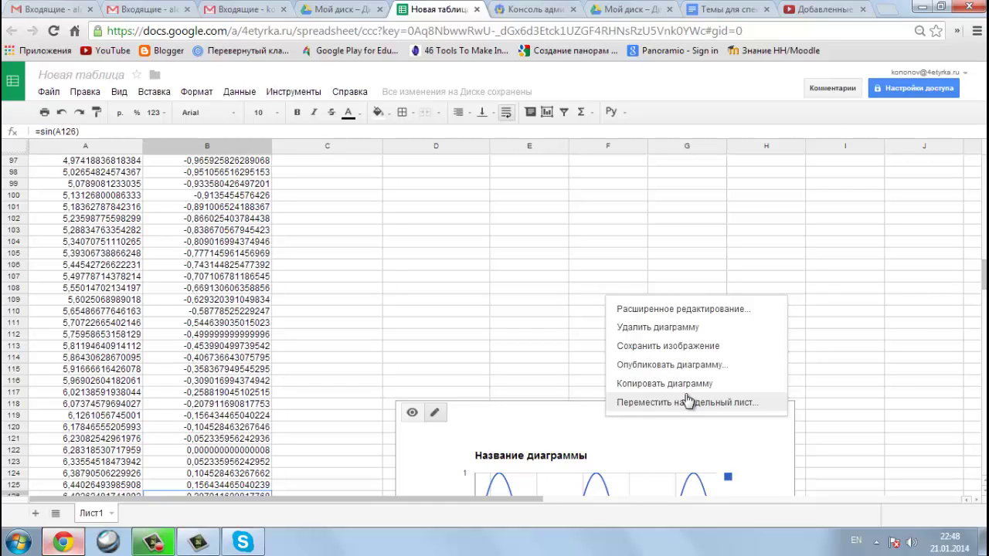
pyautogui.click(412, 414)
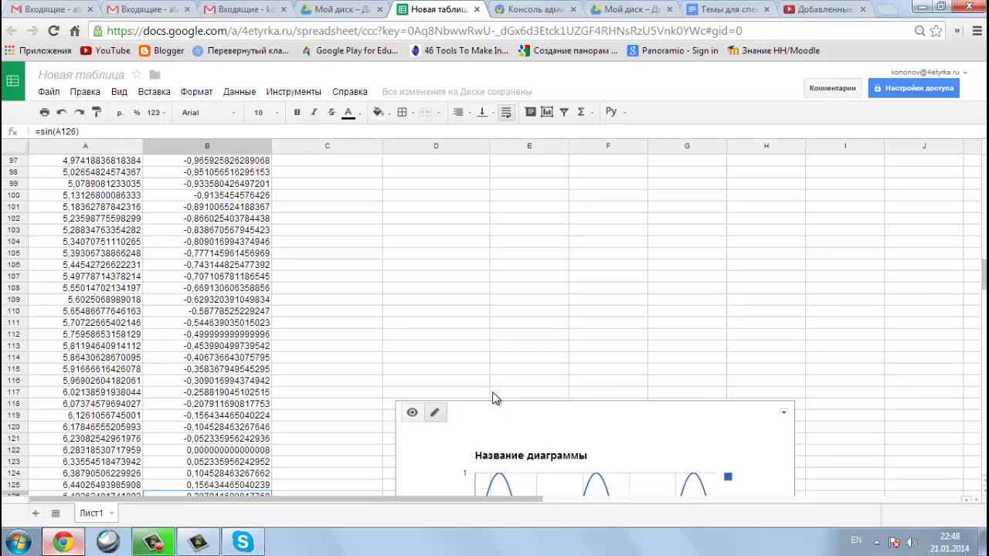
pyautogui.click(784, 412)
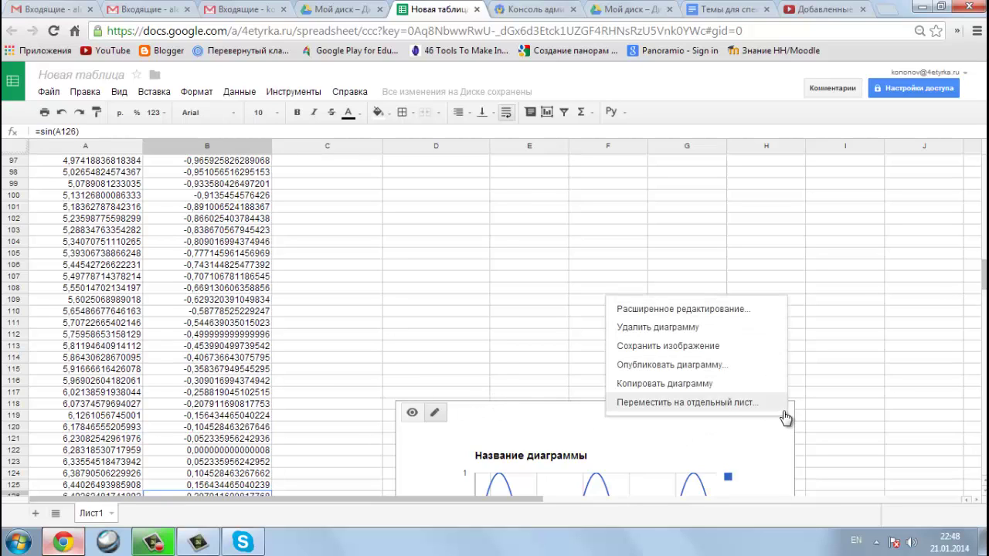
pyautogui.click(717, 403)
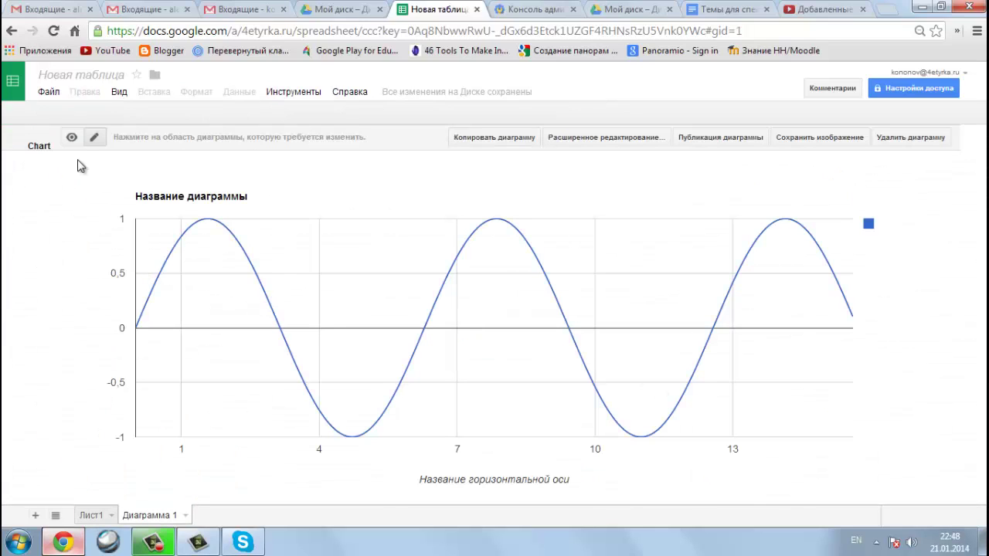
# - On the Лист1 sheet, enter the header z in cell C1
pyautogui.click(91, 515)
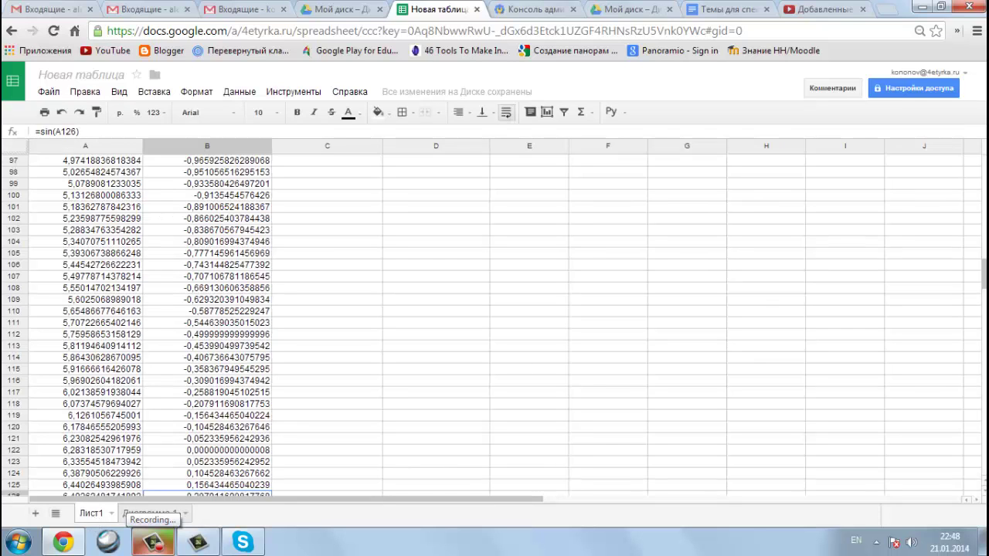
pyautogui.scroll(15, 521, 370)
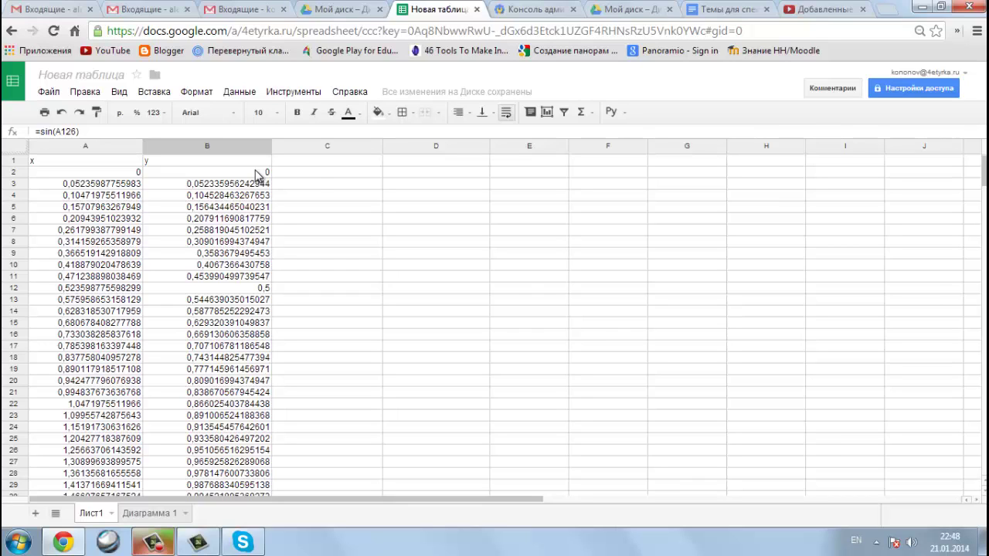
pyautogui.click(316, 165)
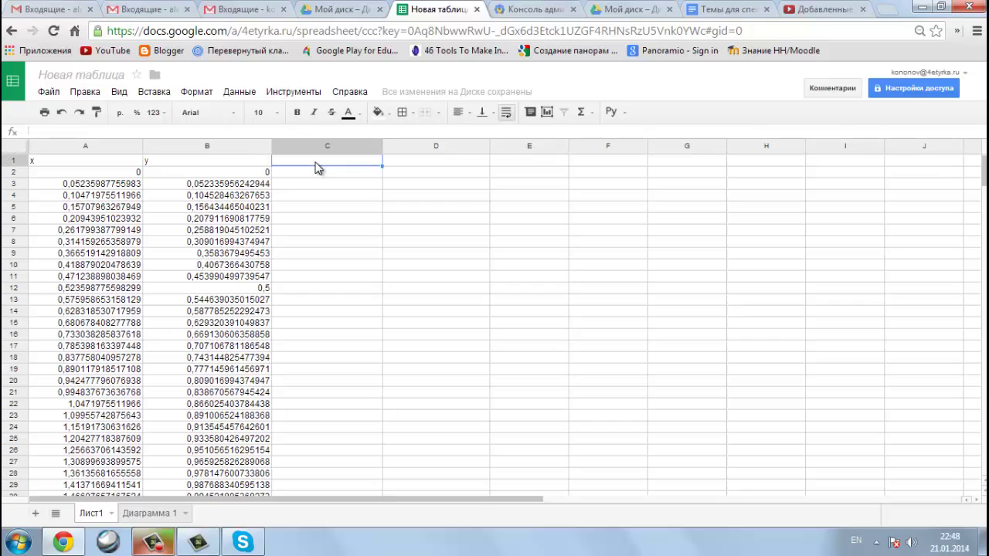
pyautogui.write('z')
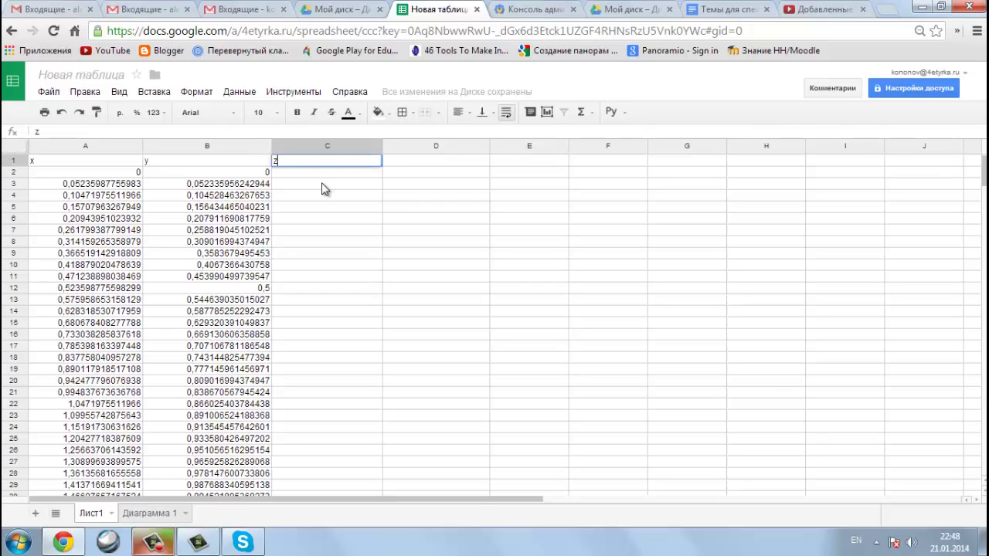
pyautogui.press('Return')
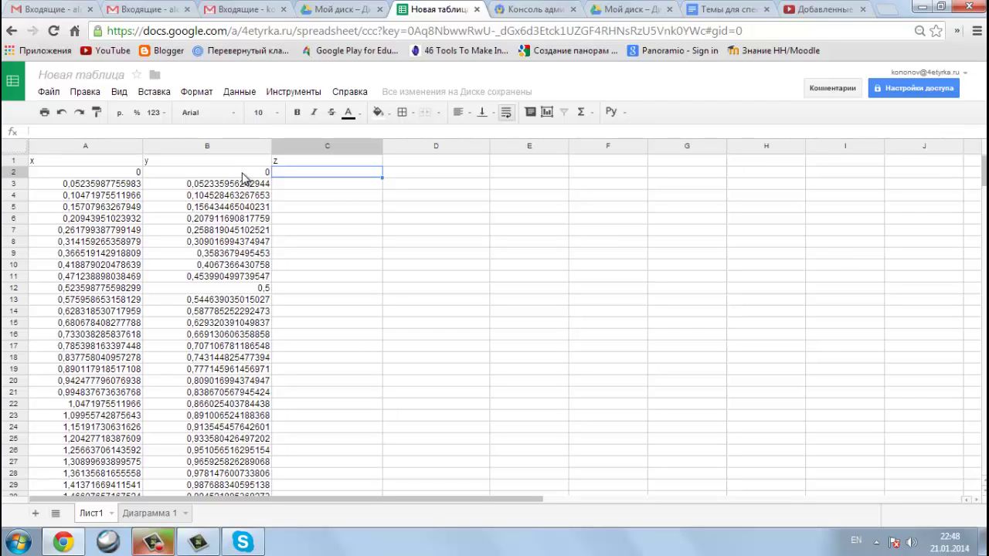
# - Enter the formula =B2^2 in cell C2 to square the y value
pyautogui.click(136, 133)
pyautogui.write('=')
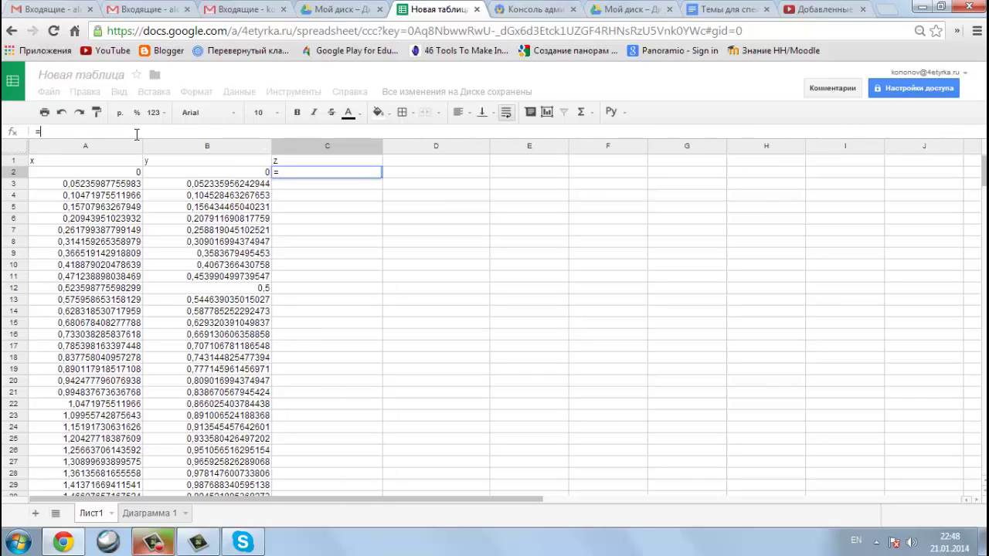
pyautogui.click(228, 171)
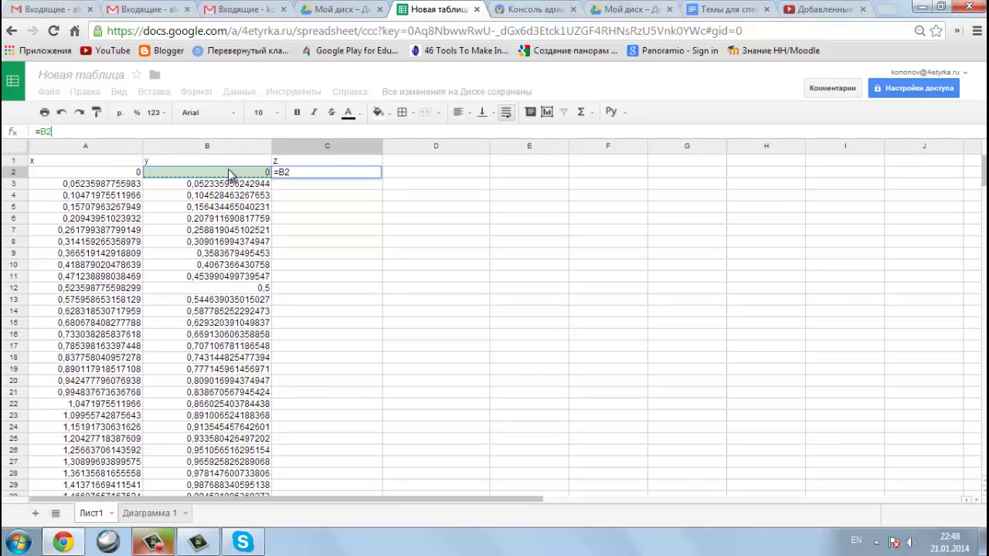
pyautogui.write('^2')
pyautogui.press('Return')
pyautogui.press('Up')
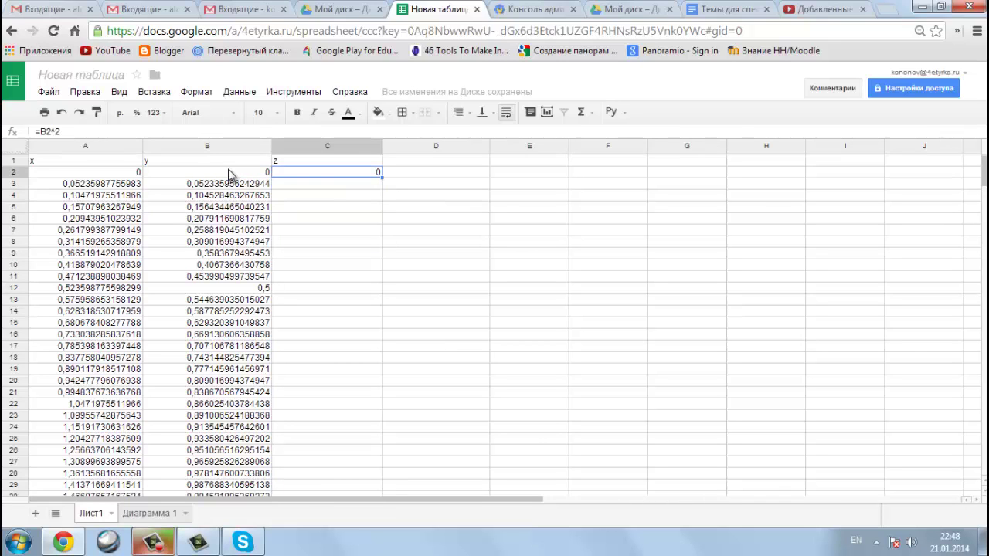
# - Copy the C2 formula into C3 through C300, and switch to the Диаграмма 1 sheet
pyautogui.hotkey('ctrl', 'c')
pyautogui.hotkey('shift', 'Down')
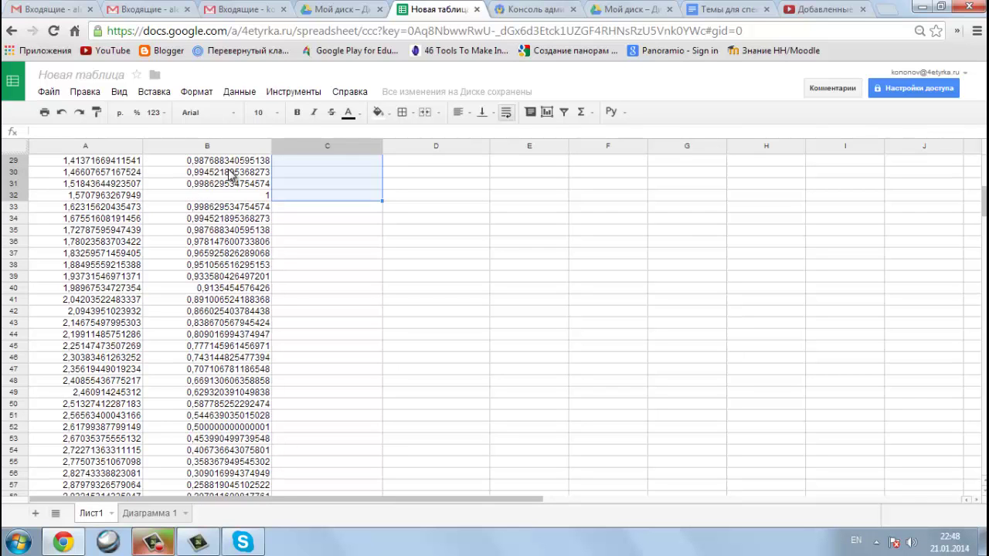
pyautogui.hotkey('shift', 'Down')
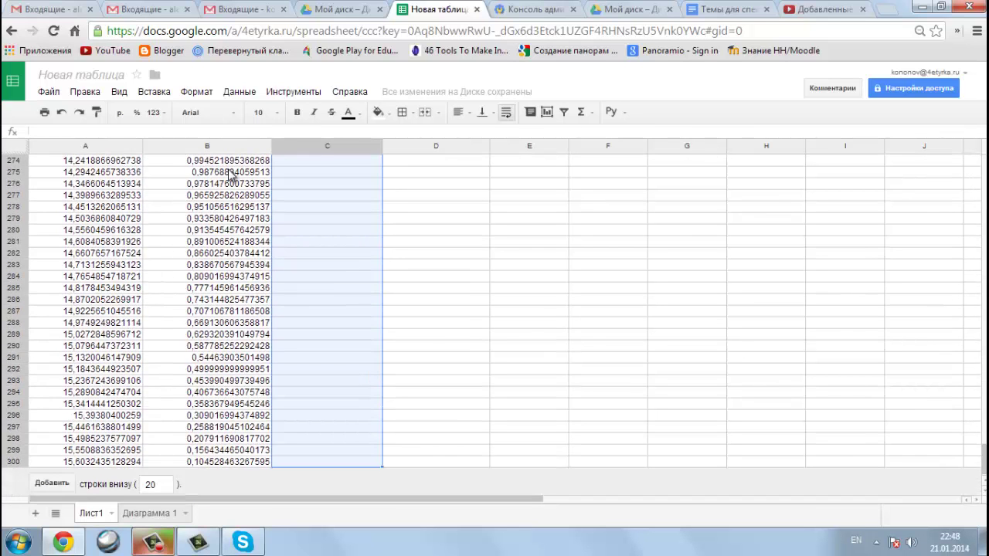
pyautogui.hotkey('ctrl', 'v')
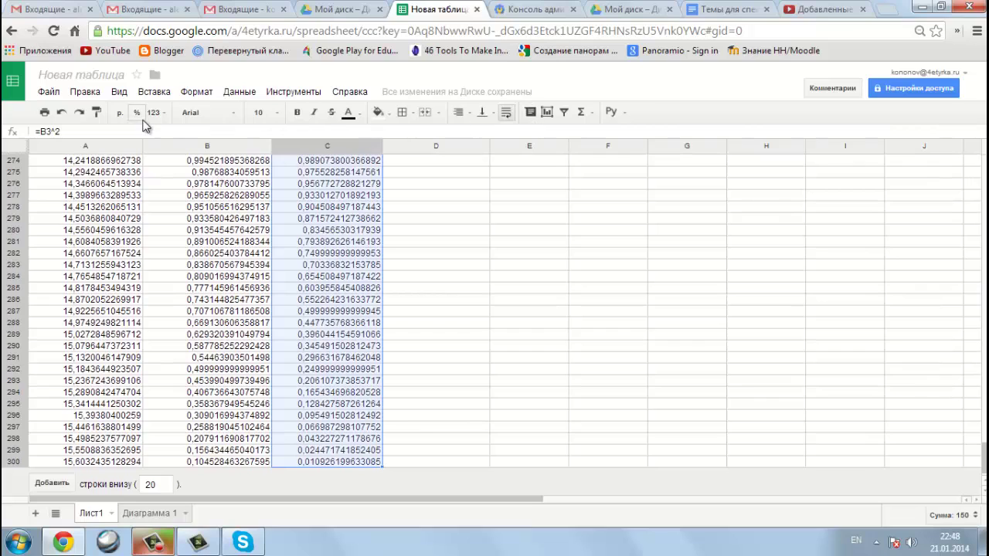
pyautogui.click(154, 514)
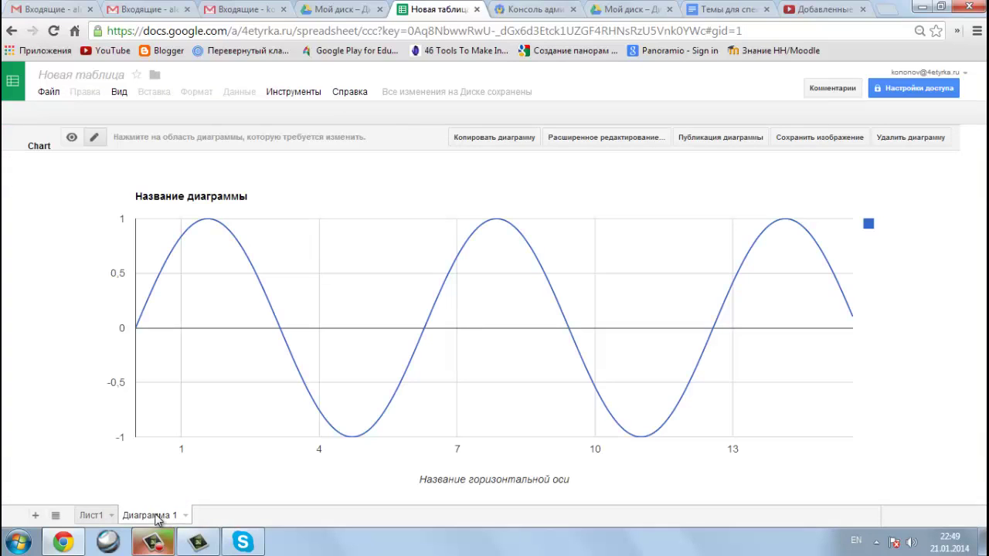
pyautogui.click(632, 139)
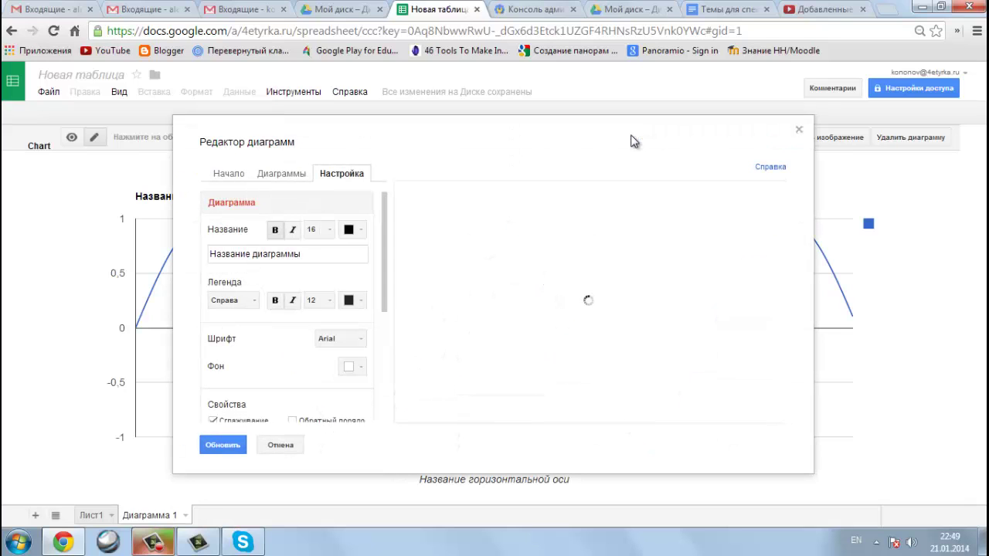
pyautogui.click(221, 175)
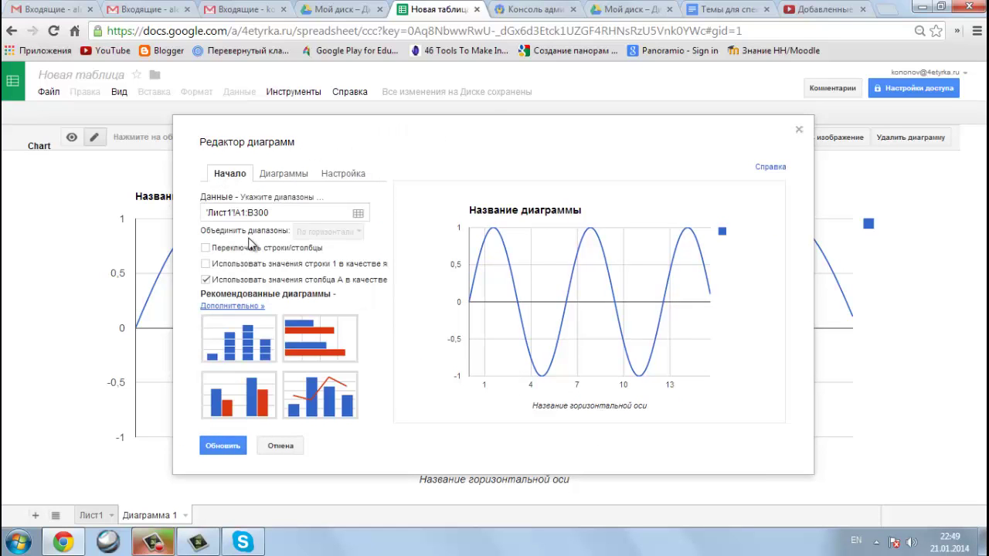
pyautogui.click(359, 215)
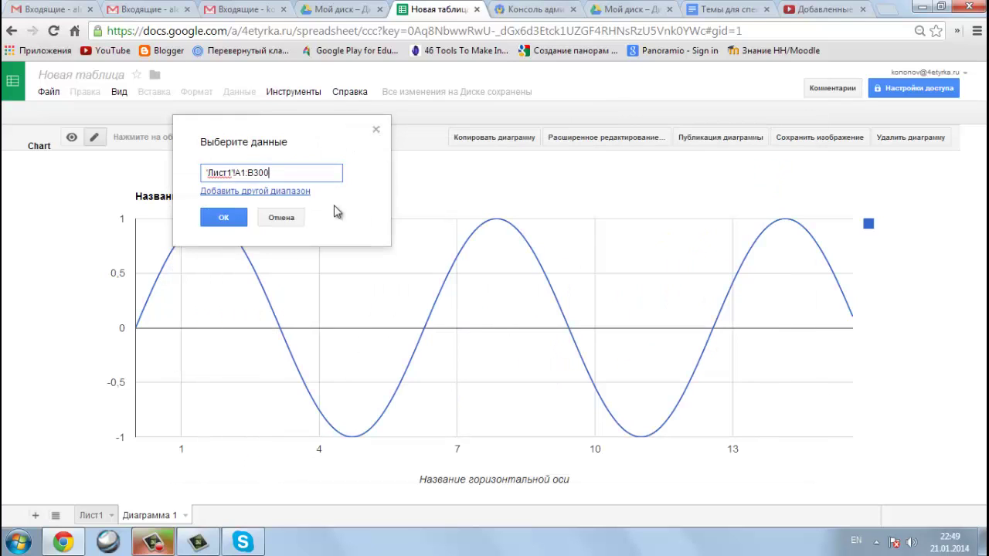
pyautogui.click(245, 219)
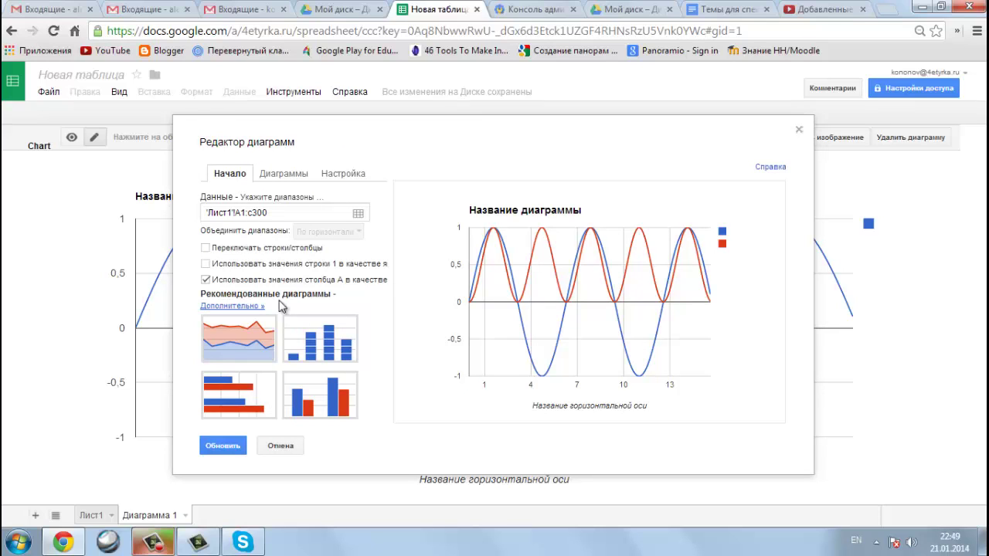
pyautogui.click(800, 132)
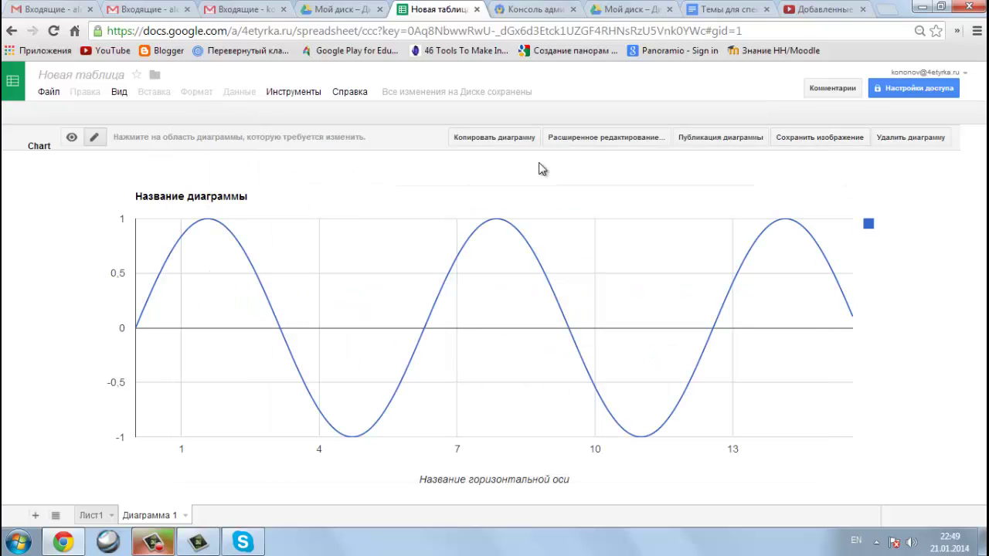
# - Change the sine chart's data range to 'Лист1'!A1:c300 and update the chart
pyautogui.click(583, 139)
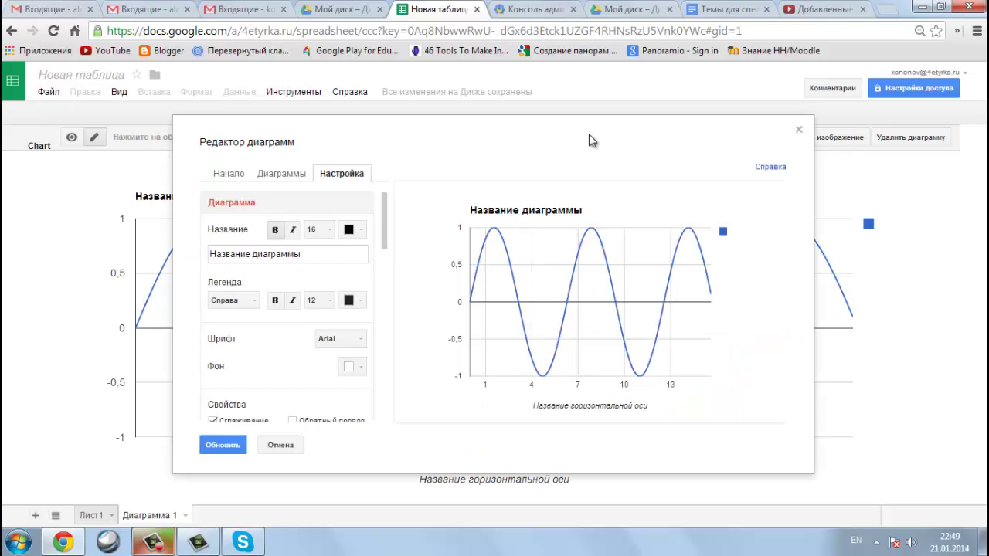
pyautogui.click(229, 175)
pyautogui.click(251, 212)
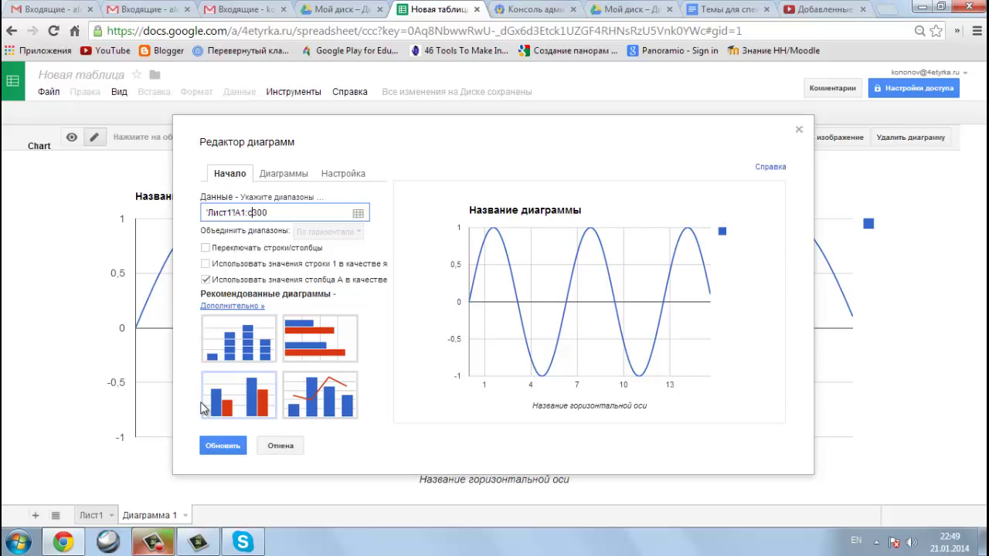
pyautogui.click(213, 447)
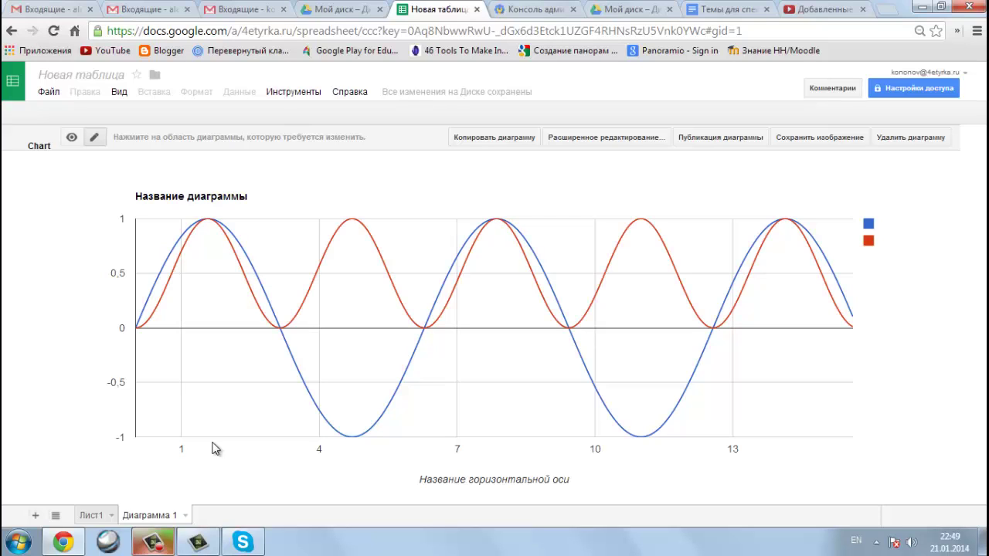